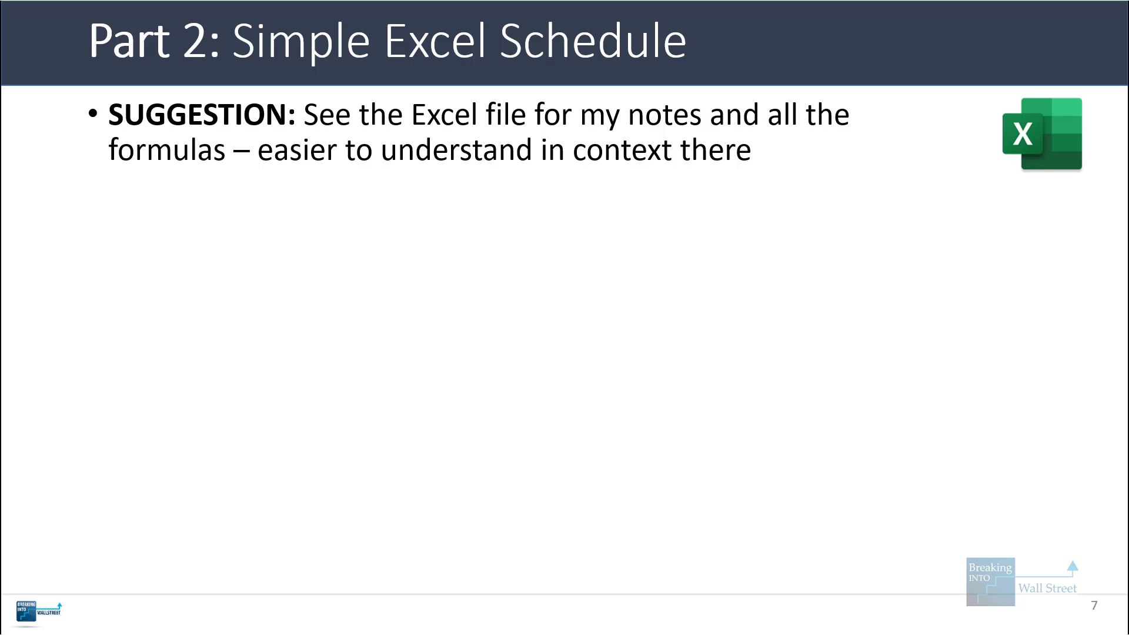
- Reveal the MOD Bookings bullet, then bring up SaaS-Accounting.xlsx showing the $120 contract assumptions
{"action": "key", "text": "Right"}
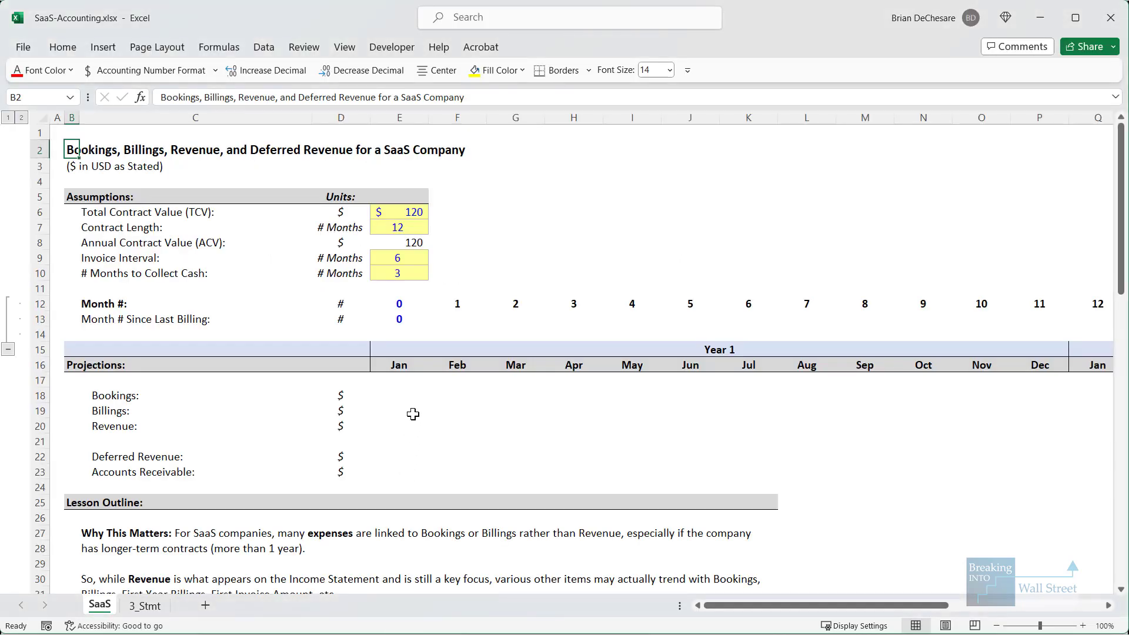
{"action": "left_click", "coordinate": [412, 412]}
{"action": "left_click", "coordinate": [415, 215]}
{"action": "left_click", "coordinate": [574, 273]}
{"action": "mouse_move", "coordinate": [71, 204]}
{"action": "left_mouse_down"}
{"action": "mouse_move", "coordinate": [429, 219]}
{"action": "mouse_move", "coordinate": [441, 239]}
{"action": "left_mouse_up"}
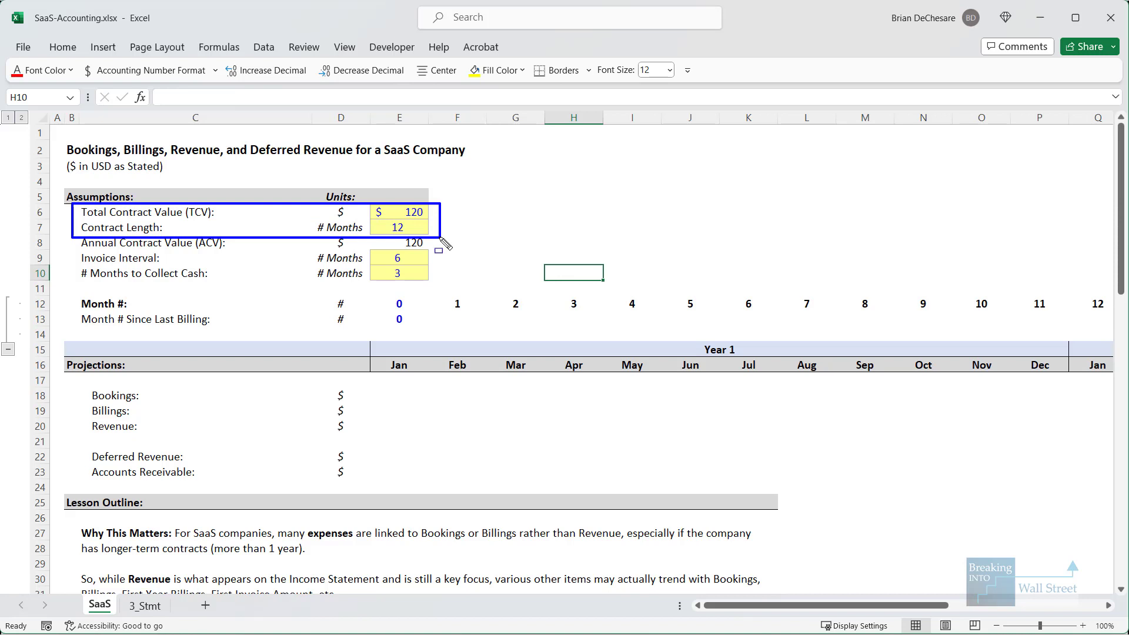
- Start the January Bookings formula in E18 with =IF(OR(E12=0,MOD(E12, using Month # E12
{"action": "mouse_move", "coordinate": [80, 246]}
{"action": "left_mouse_down"}
{"action": "mouse_move", "coordinate": [318, 280]}
{"action": "mouse_move", "coordinate": [444, 277]}
{"action": "mouse_move", "coordinate": [448, 266]}
{"action": "mouse_move", "coordinate": [453, 289]}
{"action": "left_mouse_up"}
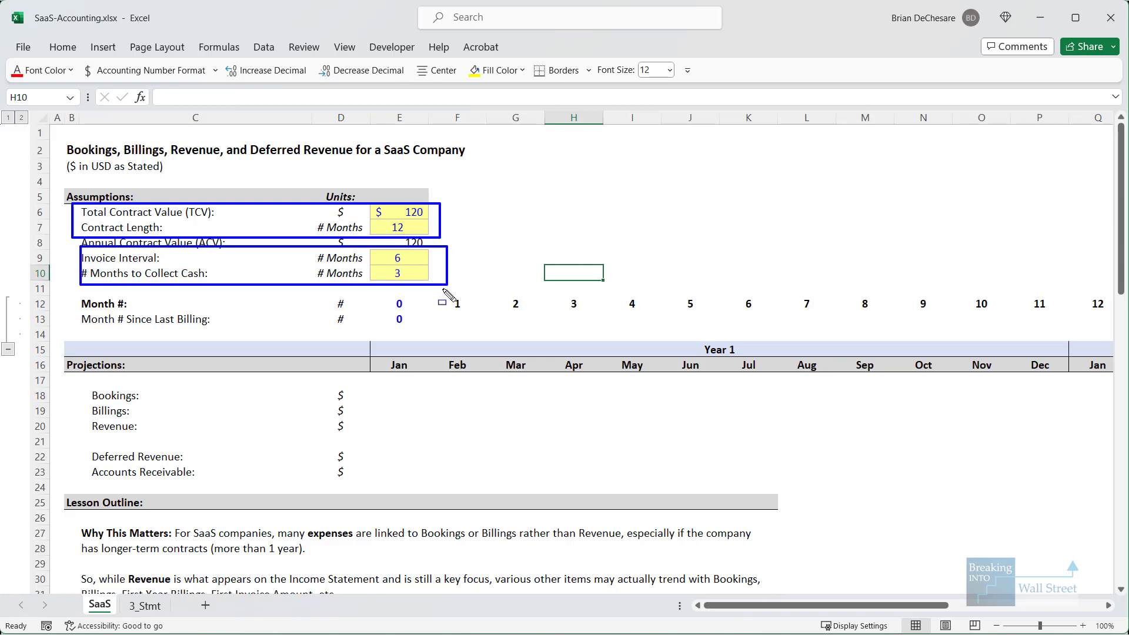
{"action": "key", "text": "Escape"}
{"action": "left_click", "coordinate": [391, 400]}
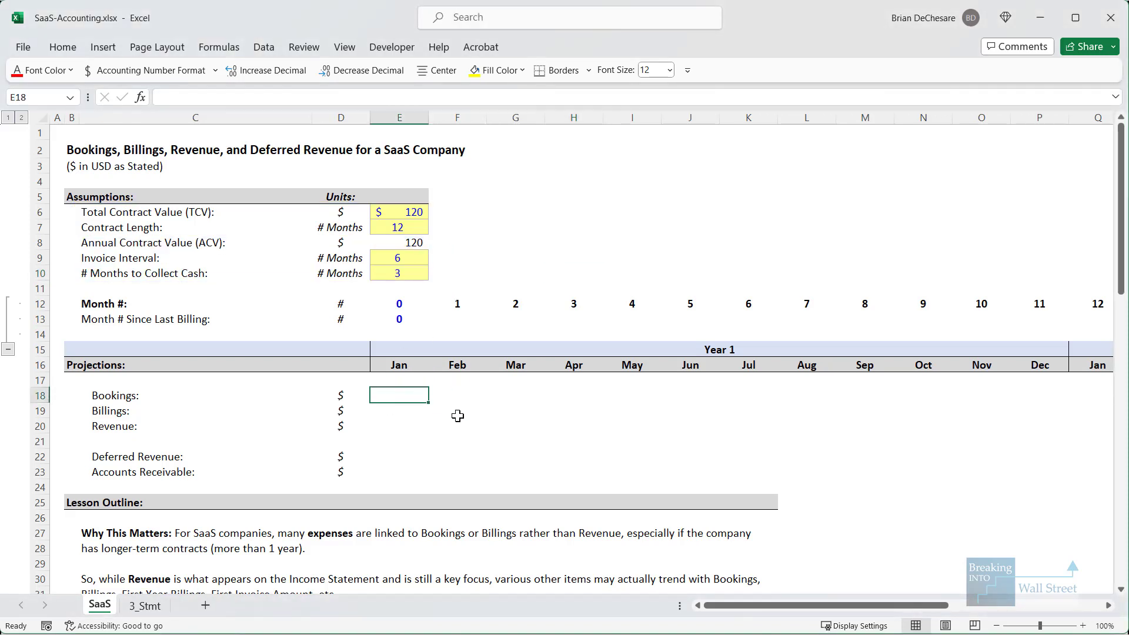
{"action": "type", "text": "=I"}
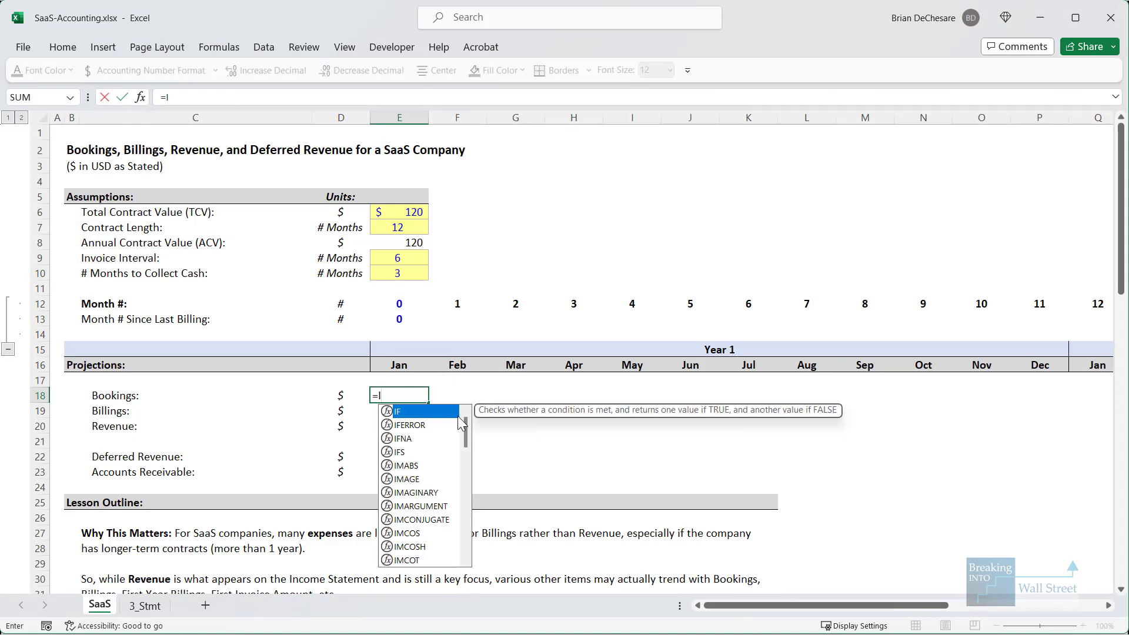
{"action": "type", "text": "F(OR("}
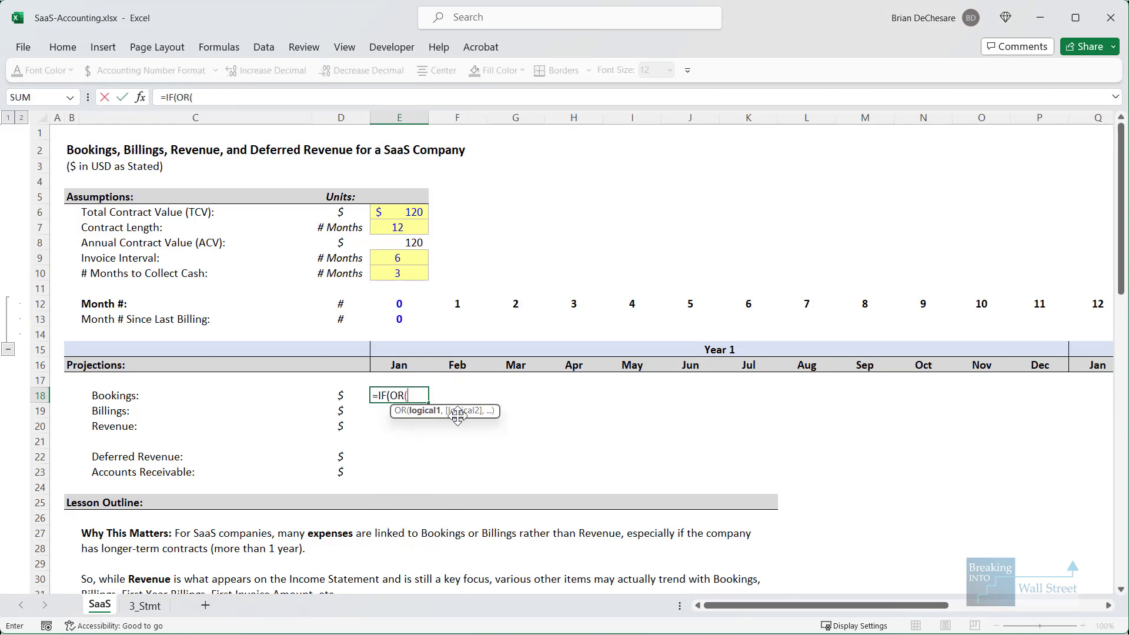
{"action": "key", "text": "Up"}
{"action": "key", "text": "Up"}
{"action": "key", "text": "Up"}
{"action": "key", "text": "Up"}
{"action": "key", "text": "Up"}
{"action": "key", "text": "Up"}
{"action": "type", "text": "=0,MOD("}
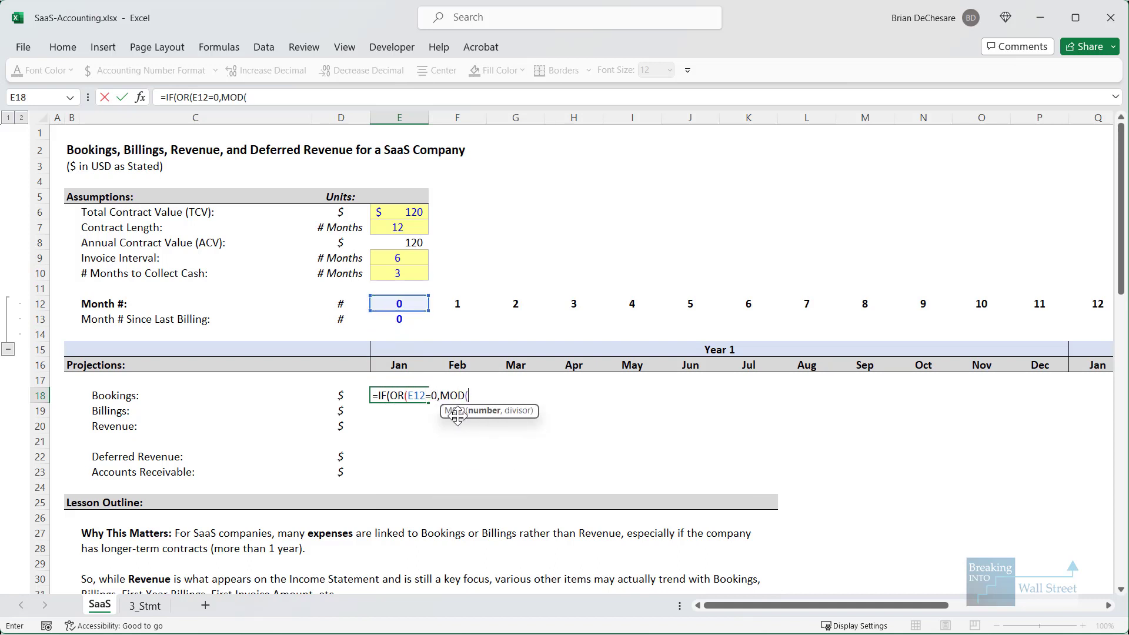
{"action": "key", "text": "Up"}
{"action": "key", "text": "Up"}
{"action": "key", "text": "Up"}
{"action": "key", "text": "Up"}
{"action": "key", "text": "Up"}
{"action": "key", "text": "Up"}
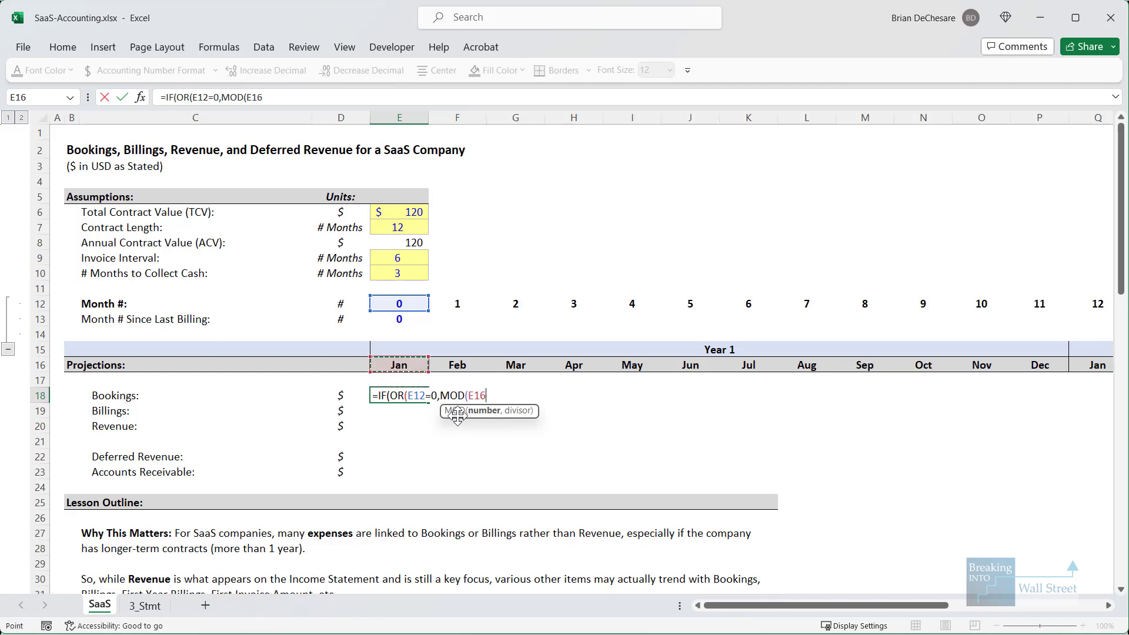
{"action": "type", "text": ","}
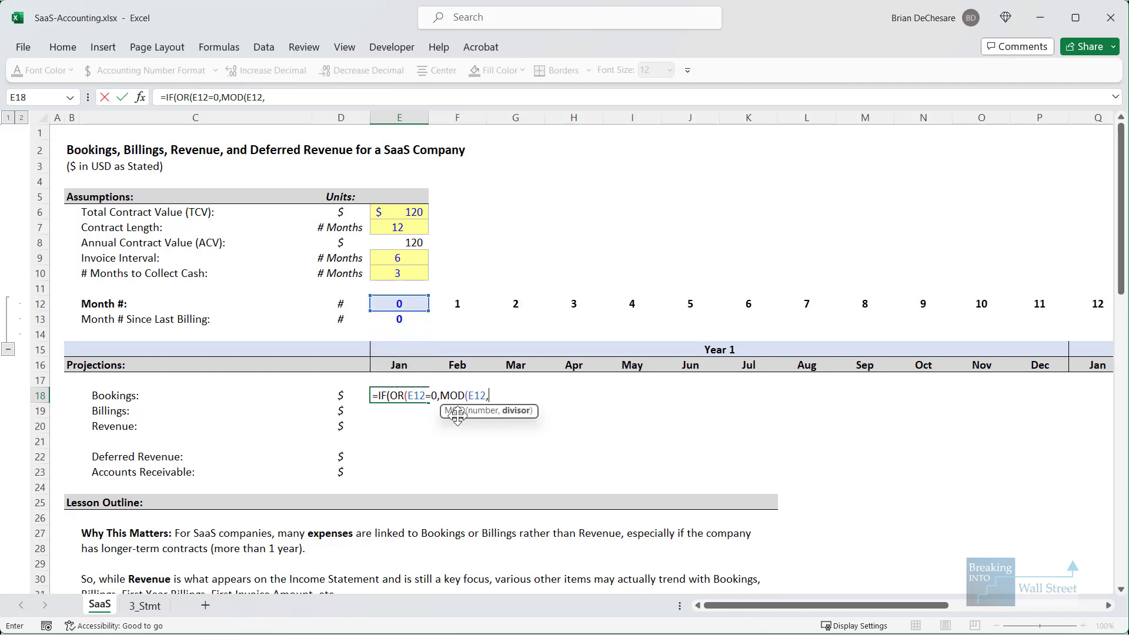
- Finish and commit it as =IF(OR(E12=0,MOD(E12,$E$7)=0),$E$6,0), returning $120
{"action": "left_click", "coordinate": [421, 231]}
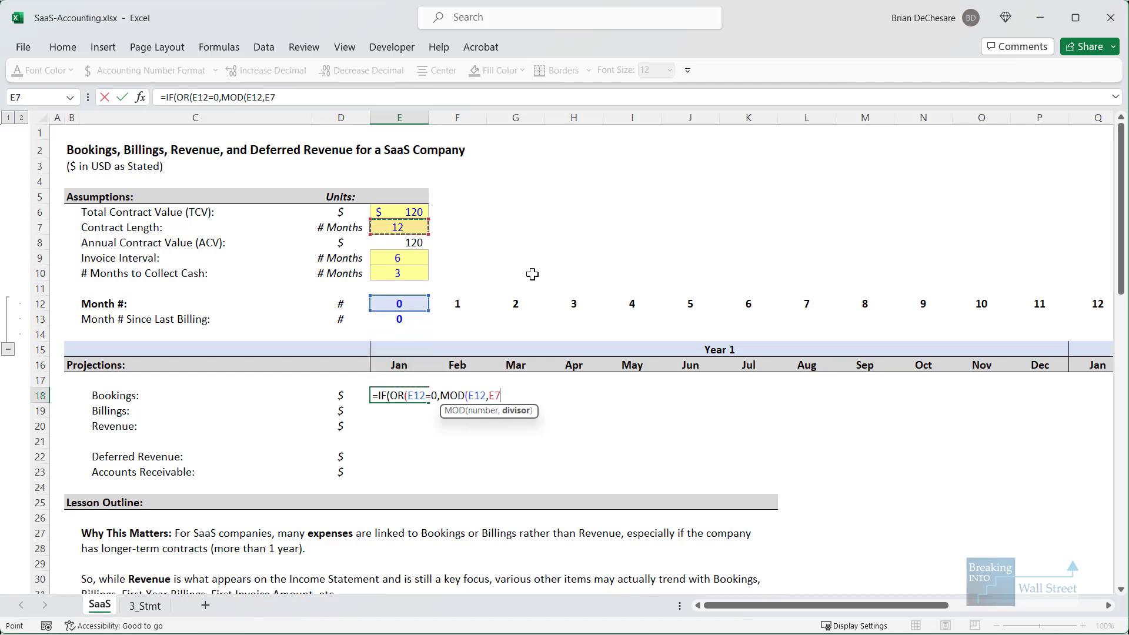
{"action": "key", "text": "F4"}
{"action": "type", "text": ")=0"}
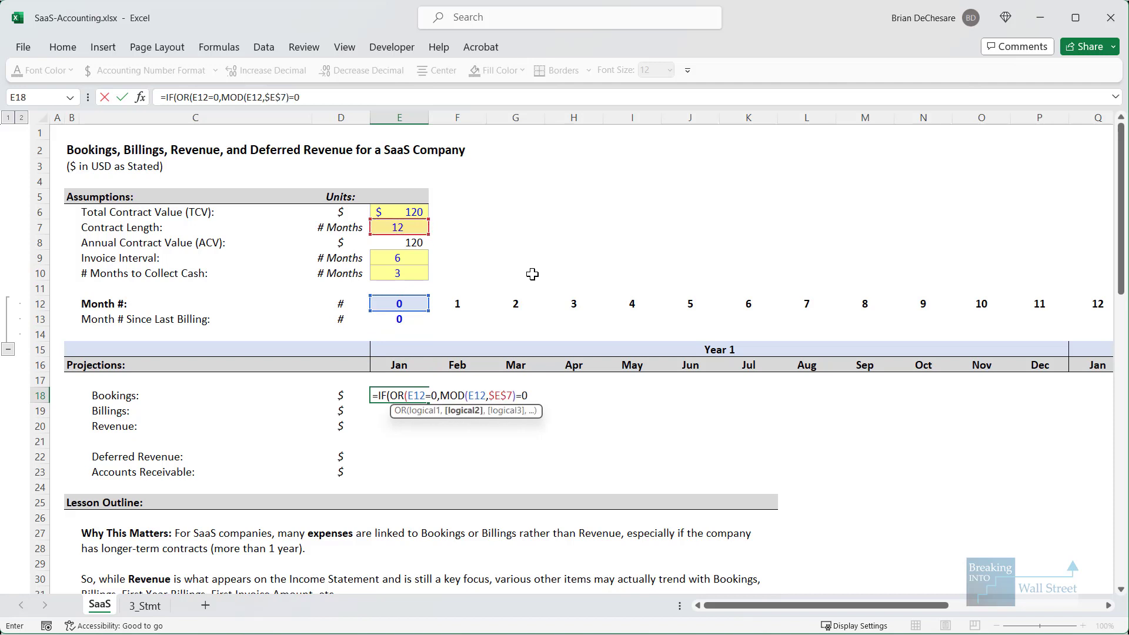
{"action": "type", "text": "),"}
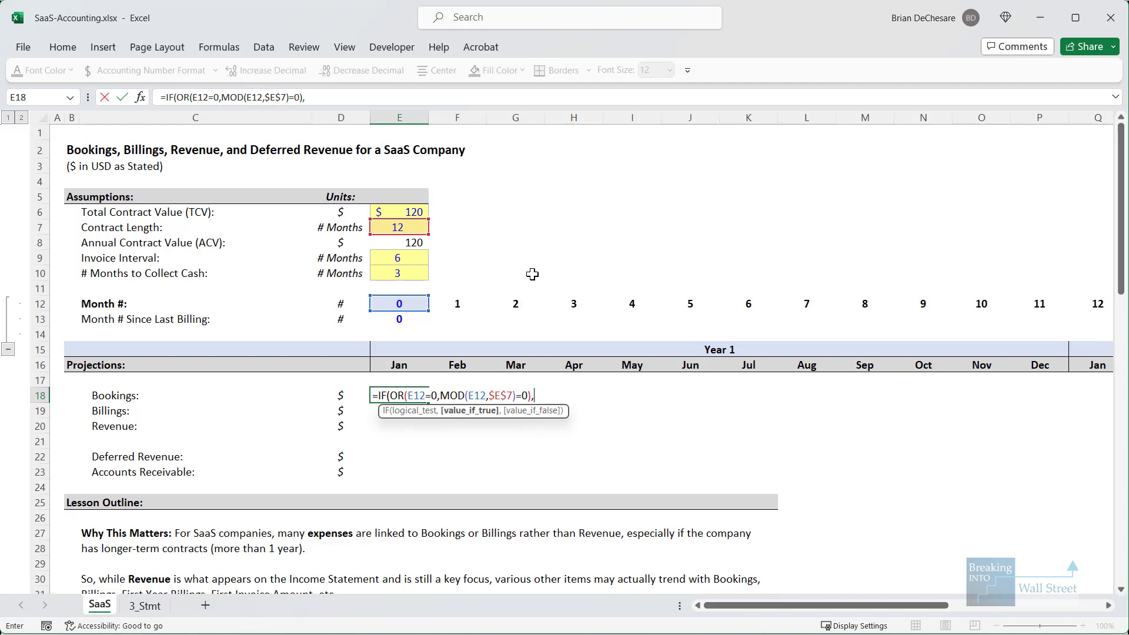
{"action": "left_click", "coordinate": [413, 216]}
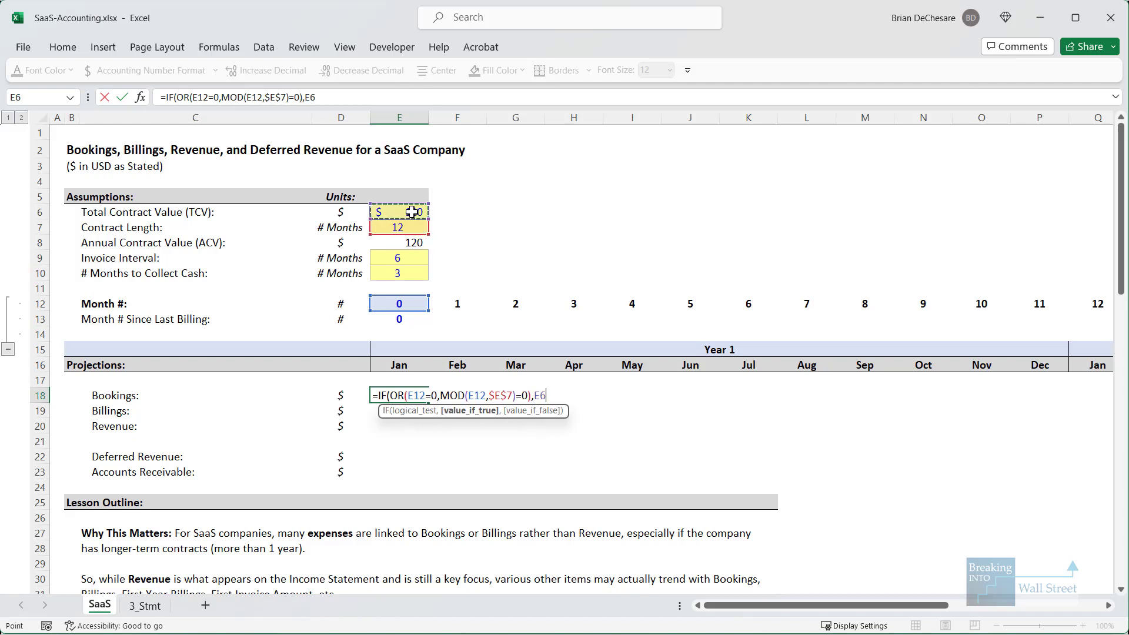
{"action": "key", "text": "F4"}
{"action": "type", "text": ","}
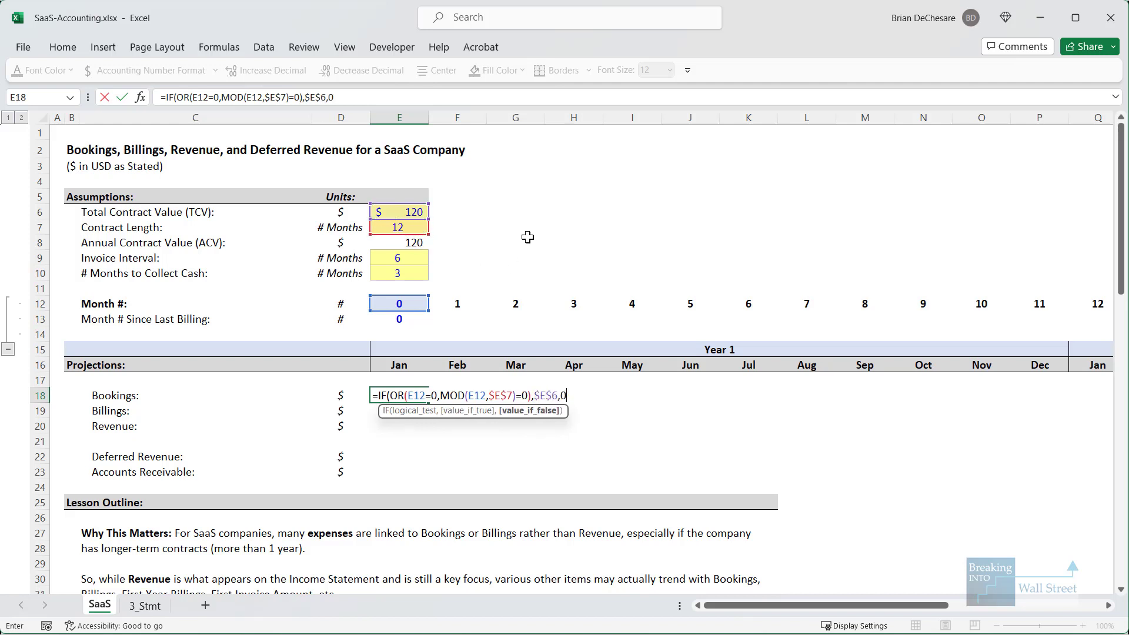
{"action": "type", "text": "0"}
{"action": "key", "text": "ctrl+Return"}
{"action": "key", "text": "shift+Right"}
{"action": "key", "text": "shift+Right"}
{"action": "key", "text": "shift+Right"}
{"action": "key", "text": "shift+Right"}
{"action": "key", "text": "shift+Right"}
{"action": "key", "text": "shift+Right"}
{"action": "key", "text": "shift+Right"}
{"action": "key", "text": "shift+Right"}
{"action": "key", "text": "shift+Right"}
{"action": "key", "text": "shift+Right"}
{"action": "key", "text": "shift+Right"}
{"action": "key", "text": "shift+Right"}
{"action": "key", "text": "shift+Right"}
{"action": "key", "text": "shift+Right"}
{"action": "key", "text": "shift+Right"}
{"action": "key", "text": "shift+Right"}
{"action": "key", "text": "shift+Right"}
{"action": "key", "text": "shift+Right"}
{"action": "key", "text": "shift+Right"}
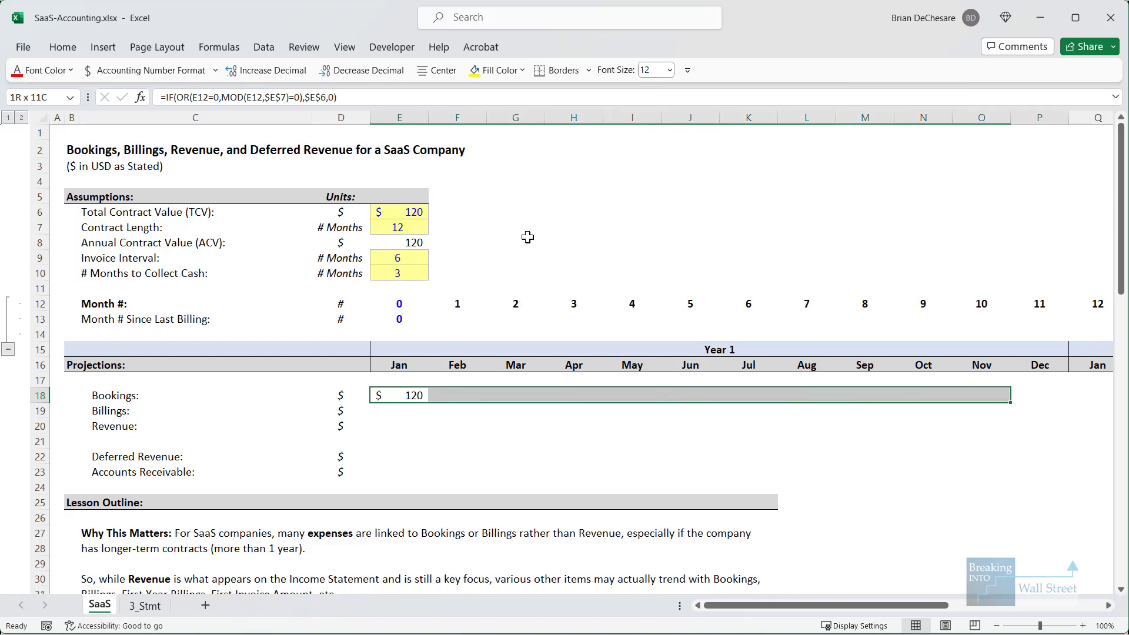
- Fill the Bookings formula across E18:AB18 and check the monthly values
{"action": "key", "text": "shift+Right"}
{"action": "key", "text": "shift+Right"}
{"action": "key", "text": "shift+Right"}
{"action": "key", "text": "shift+Right"}
{"action": "key", "text": "ctrl+r"}
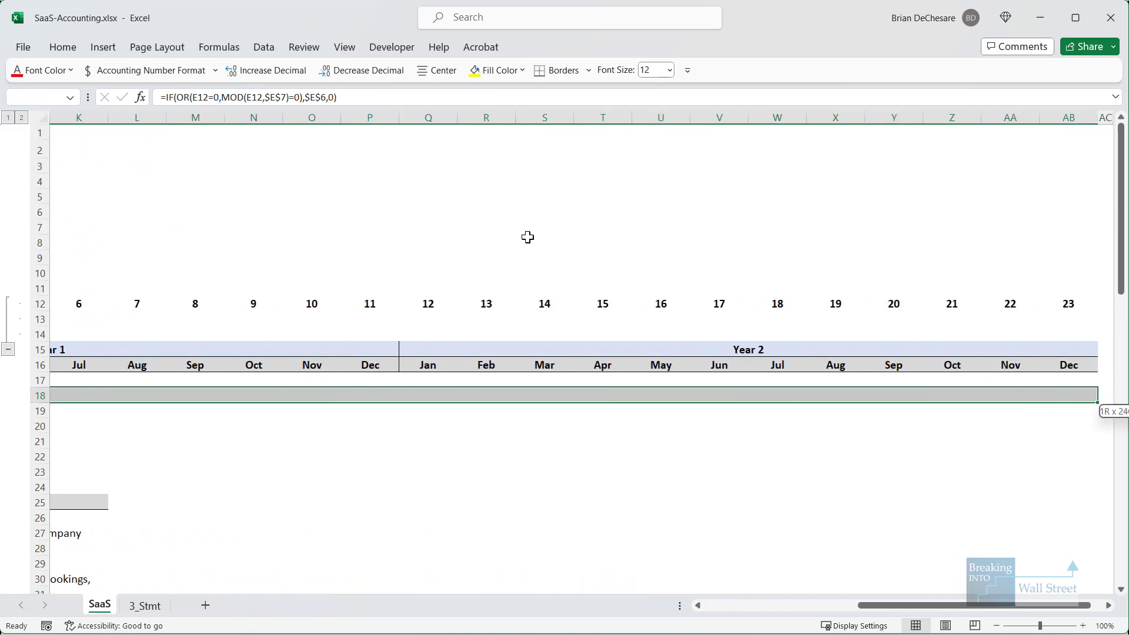
{"action": "key", "text": "shift+Left"}
{"action": "key", "text": "shift+Left"}
{"action": "key", "text": "shift+Left"}
{"action": "key", "text": "shift+Left"}
{"action": "key", "text": "shift+Left"}
{"action": "key", "text": "shift+Left"}
{"action": "key", "text": "shift+Left"}
{"action": "key", "text": "shift+Left"}
{"action": "key", "text": "shift+Left"}
{"action": "key", "text": "shift+Left"}
{"action": "key", "text": "shift+Left"}
{"action": "key", "text": "shift+Left"}
{"action": "key", "text": "shift+Left"}
{"action": "key", "text": "shift+Left"}
{"action": "key", "text": "shift+Left"}
{"action": "key", "text": "shift+Left"}
{"action": "key", "text": "shift+Left"}
{"action": "key", "text": "shift+Left"}
{"action": "key", "text": "shift+Left"}
{"action": "key", "text": "shift+Left"}
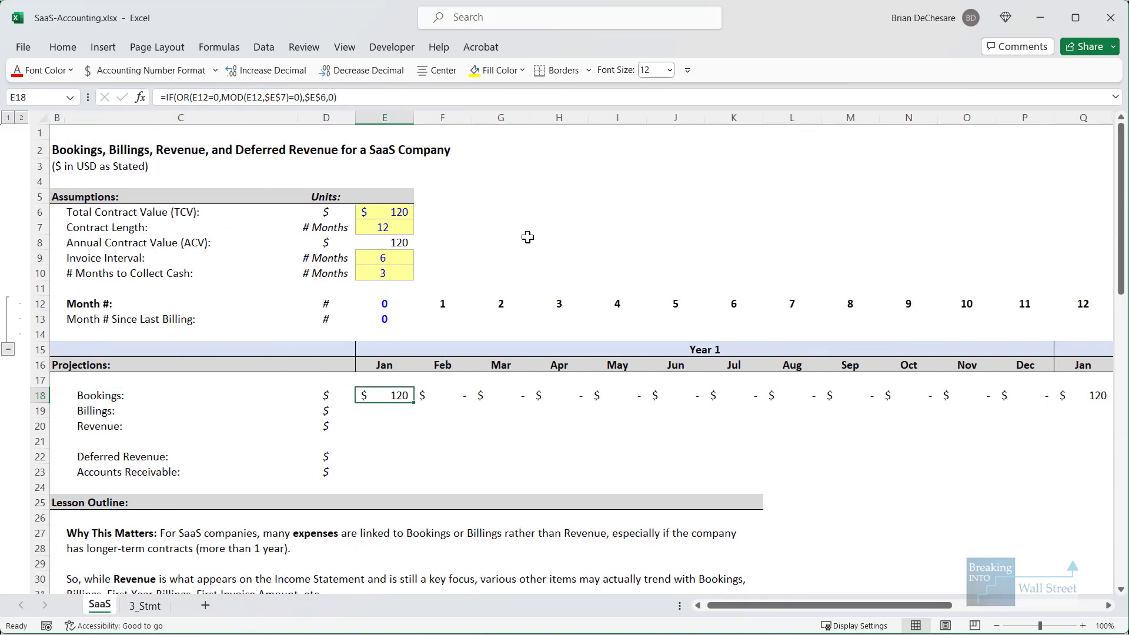
{"action": "key", "text": "shift+Right"}
{"action": "key", "text": "shift+Right"}
{"action": "key", "text": "shift+Right"}
{"action": "key", "text": "shift+Right"}
{"action": "key", "text": "shift+Right"}
{"action": "key", "text": "shift+Right"}
{"action": "key", "text": "shift+Right"}
{"action": "key", "text": "shift+Right"}
{"action": "key", "text": "shift+Right"}
{"action": "key", "text": "Right"}
{"action": "key", "text": "Right"}
{"action": "key", "text": "Right"}
{"action": "key", "text": "Right"}
{"action": "key", "text": "Right"}
{"action": "key", "text": "Right"}
{"action": "key", "text": "Right"}
{"action": "key", "text": "Right"}
{"action": "key", "text": "Right"}
{"action": "key", "text": "Right"}
{"action": "key", "text": "Right"}
{"action": "key", "text": "Right"}
{"action": "key", "text": "Right"}
{"action": "key", "text": "Right"}
{"action": "key", "text": "Right"}
{"action": "key", "text": "Right"}
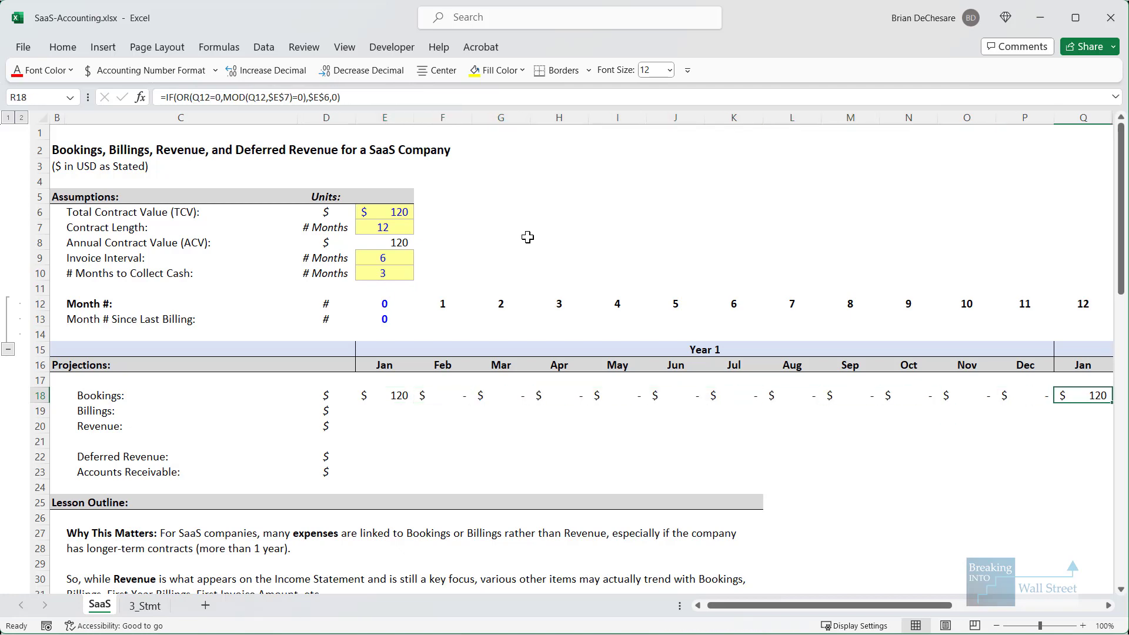
{"action": "key", "text": "Left"}
- Confirm $120 repeats in Year 2 January, then reveal the Billings bullet
{"action": "left_click_drag", "start_coordinate": [694, 285], "coordinate": [749, 329]}
{"action": "key", "text": "Escape"}
{"action": "left_click_drag", "start_coordinate": [725, 395], "coordinate": [1089, 395]}
{"action": "left_click_drag", "start_coordinate": [989, 605], "coordinate": [835, 605]}
{"action": "left_click", "coordinate": [412, 396]}
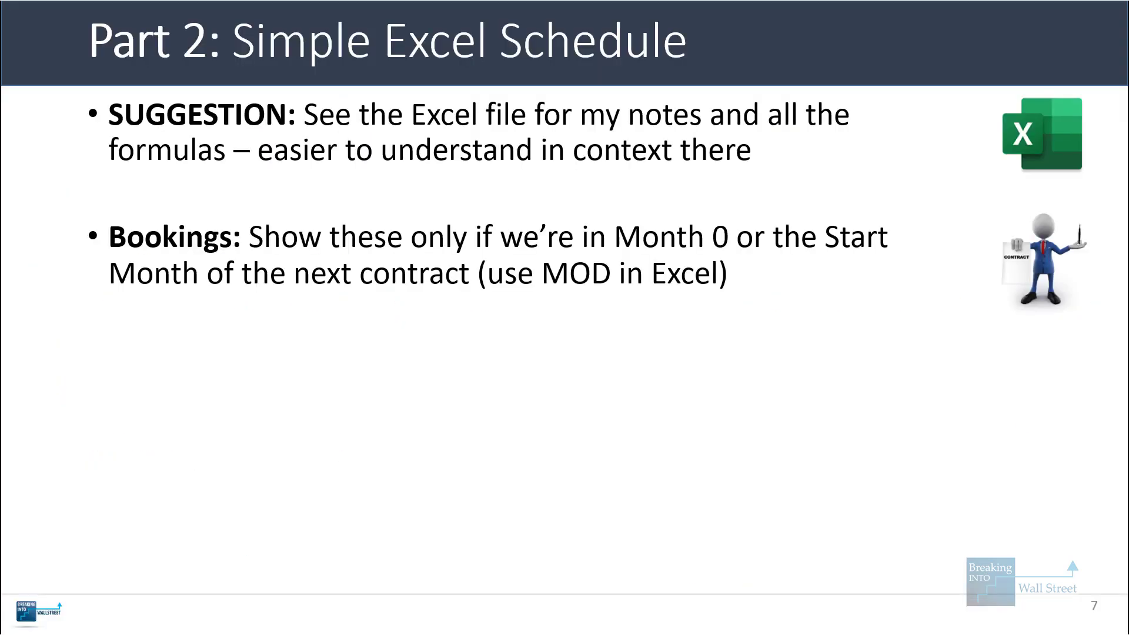
{"action": "key", "text": "Right"}
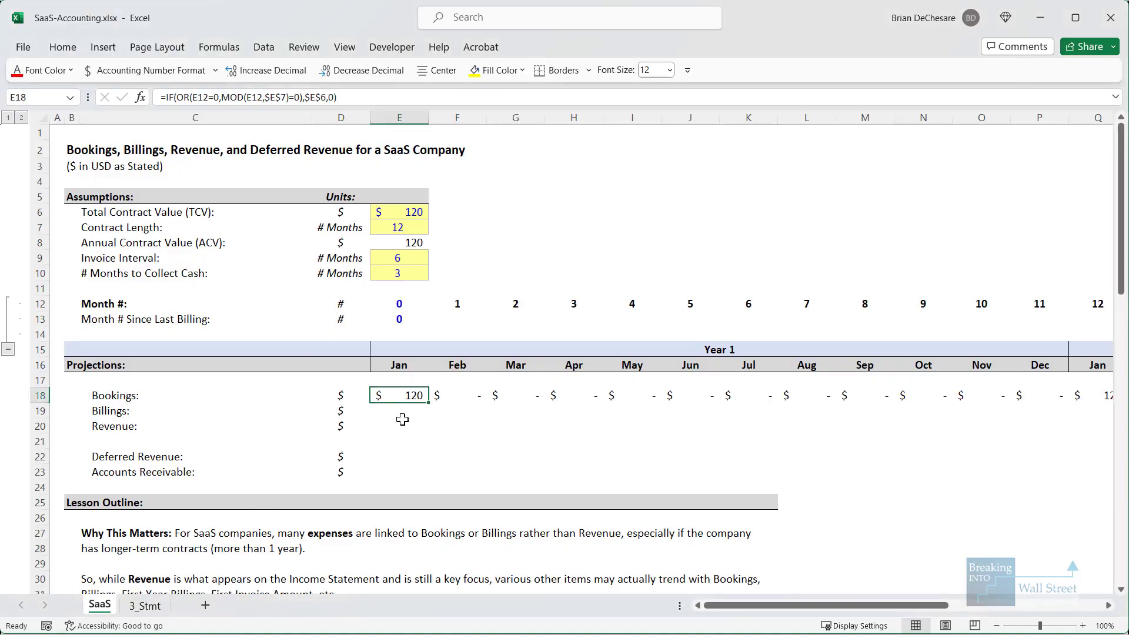
- Copy the Bookings formula into January Billings E19 and change the MOD divisor to E9
{"action": "key", "text": "F2"}
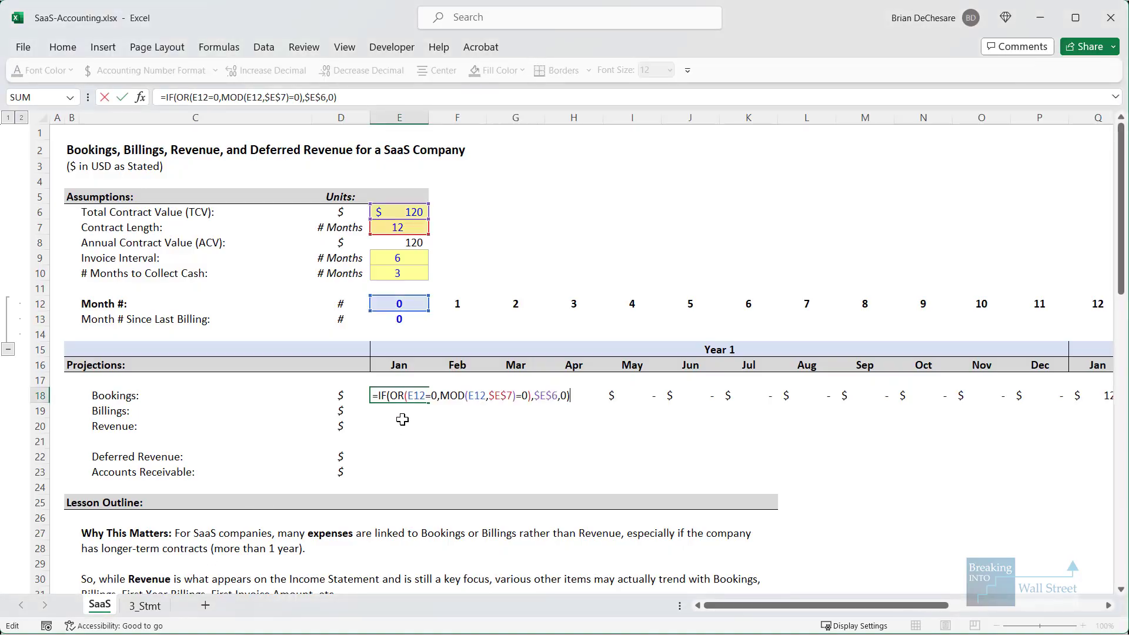
{"action": "key", "text": "shift+Home"}
{"action": "key", "text": "ctrl+c"}
{"action": "key", "text": "Return"}
{"action": "key", "text": "F2"}
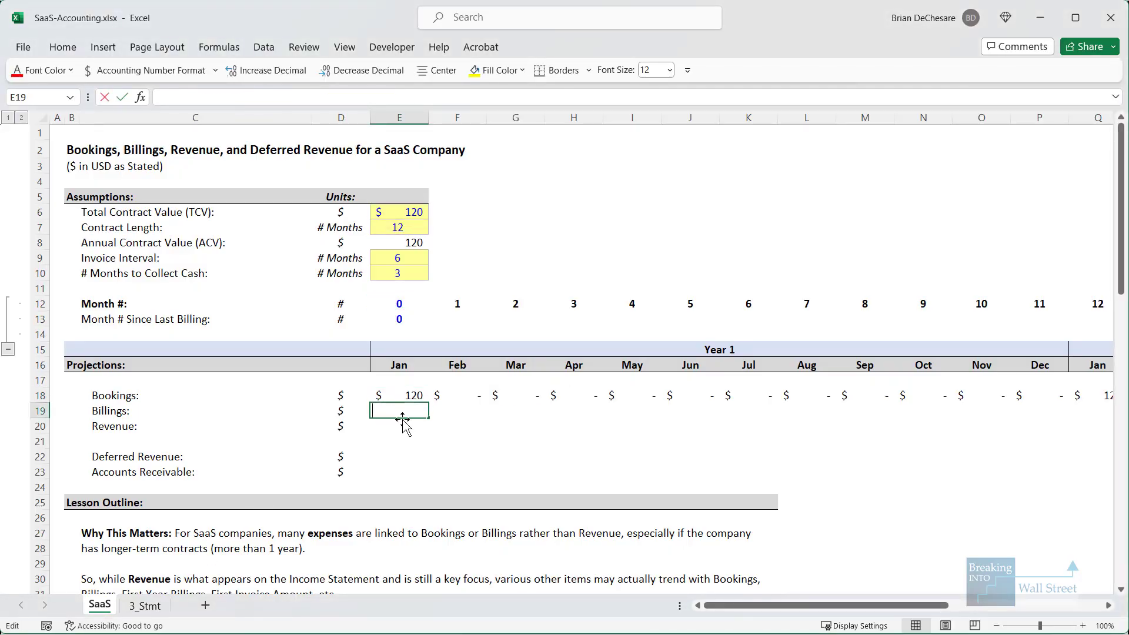
{"action": "key", "text": "ctrl+v"}
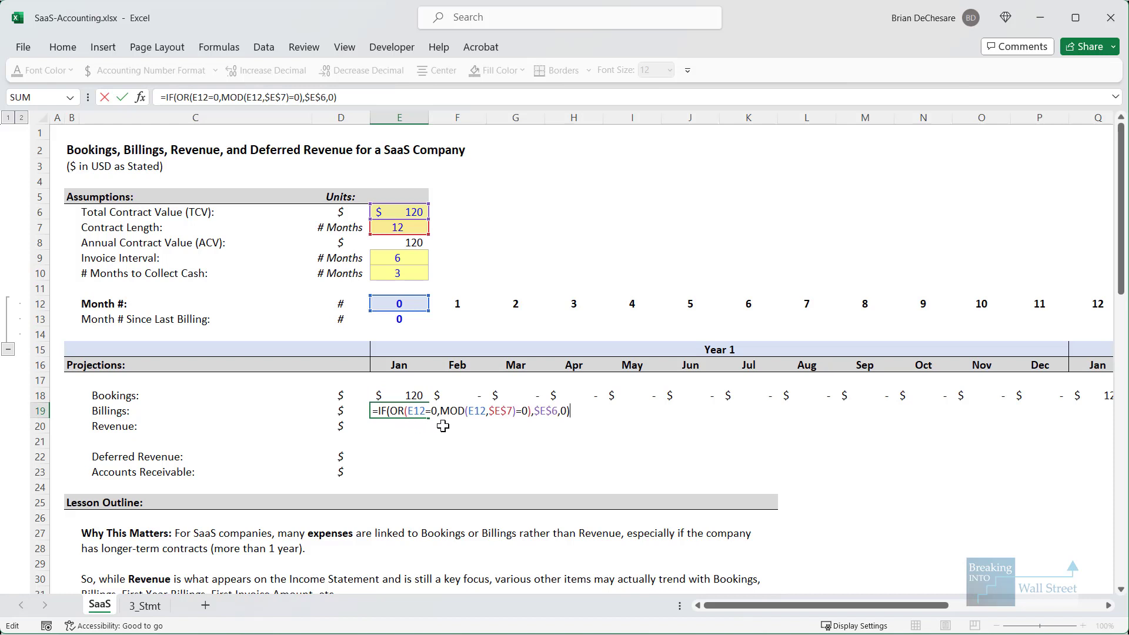
{"action": "left_click", "coordinate": [509, 410]}
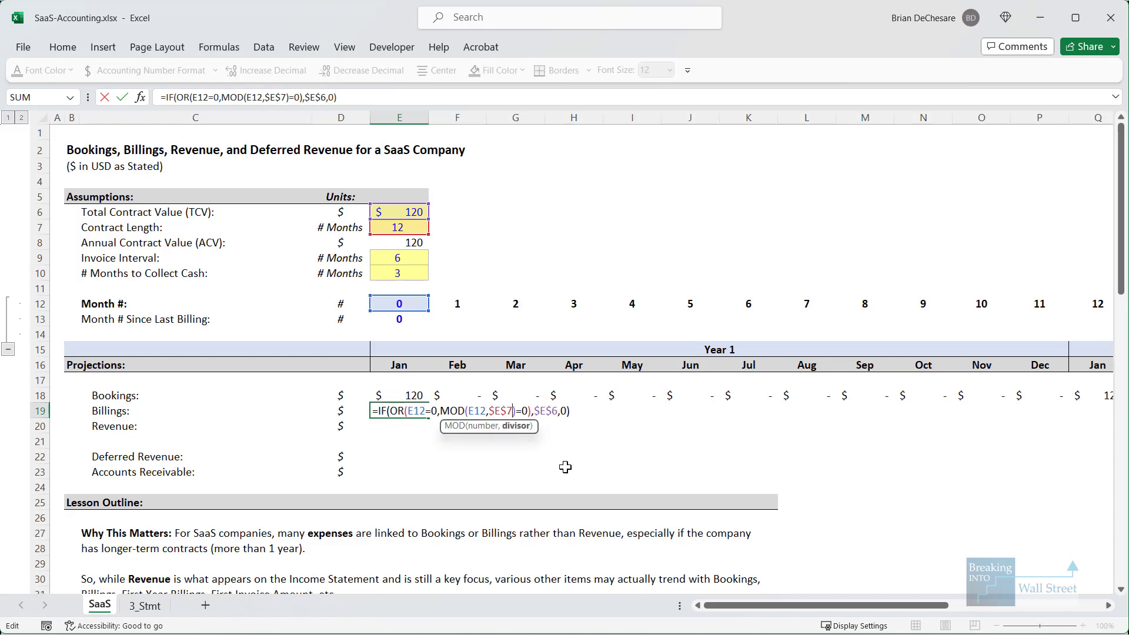
{"action": "key", "text": "BackSpace"}
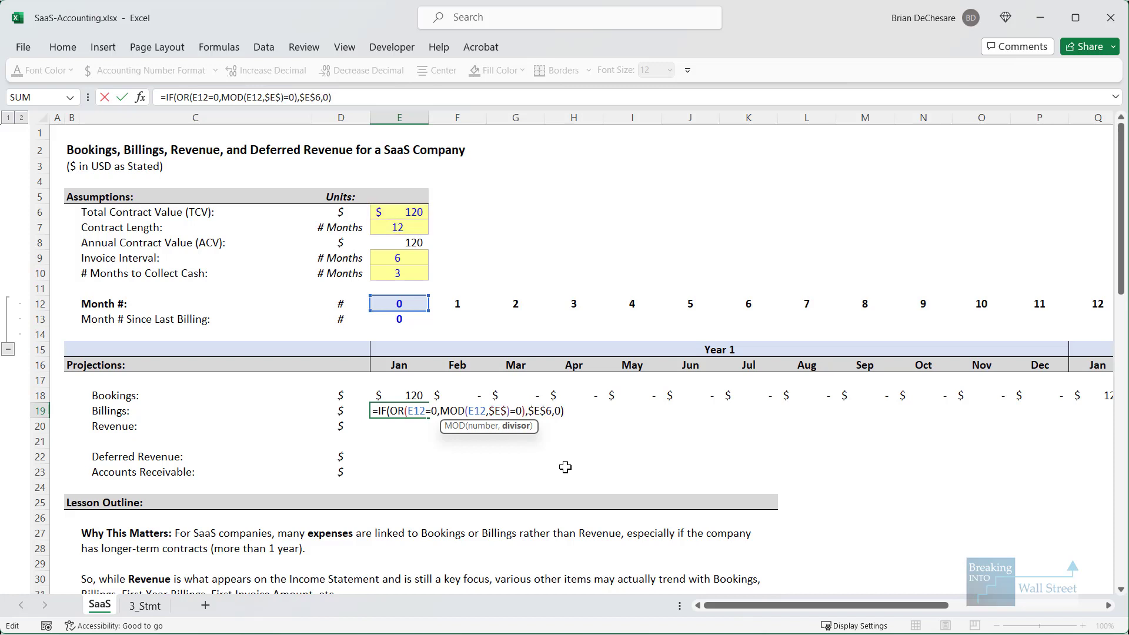
{"action": "type", "text": "9"}
{"action": "left_click_drag", "start_coordinate": [73, 243], "coordinate": [458, 271]}
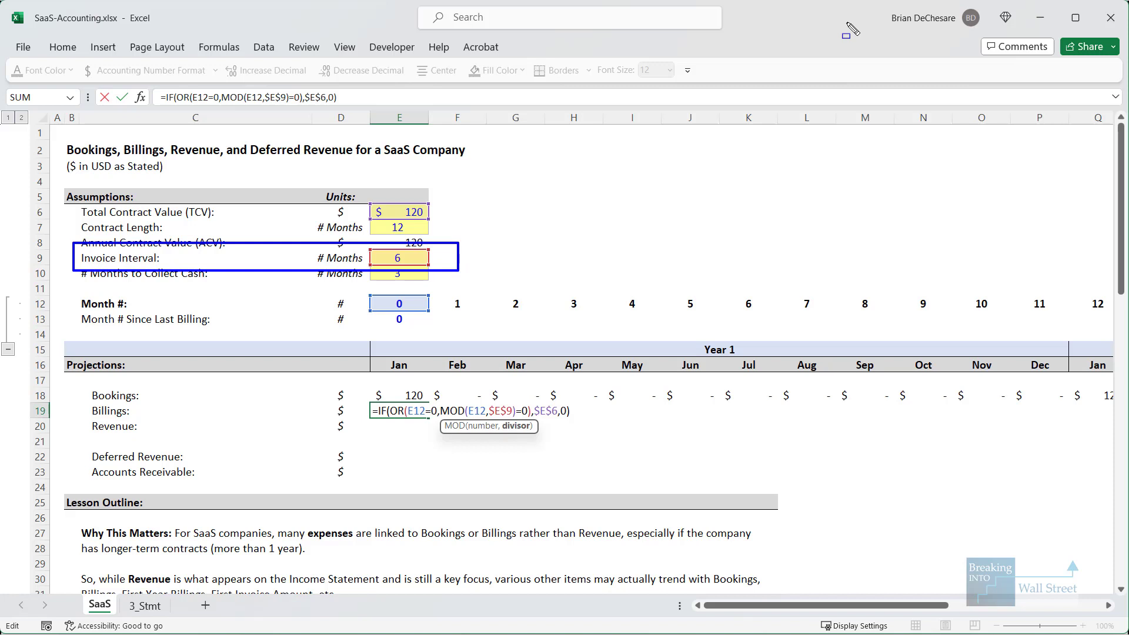
{"action": "key", "text": "Escape"}
- Multiply the contract value by ($E$9/$E$7) so Billings uses Invoice Interval over Contract Length
{"action": "left_click", "coordinate": [558, 411]}
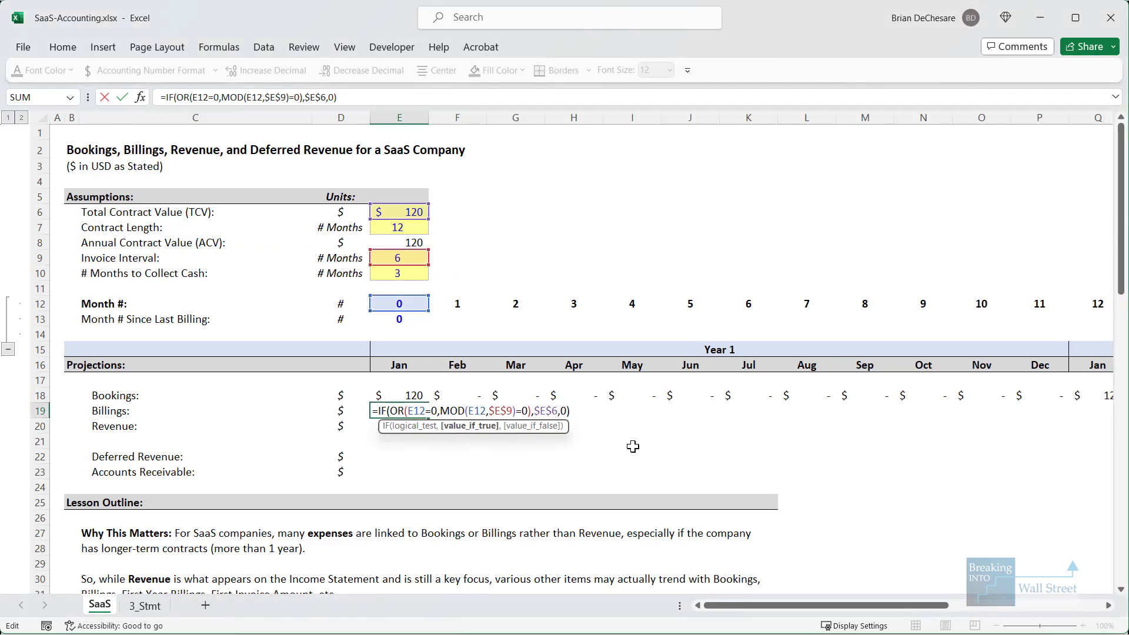
{"action": "type", "text": "*("}
{"action": "left_click", "coordinate": [407, 258]}
{"action": "type", "text": "/"}
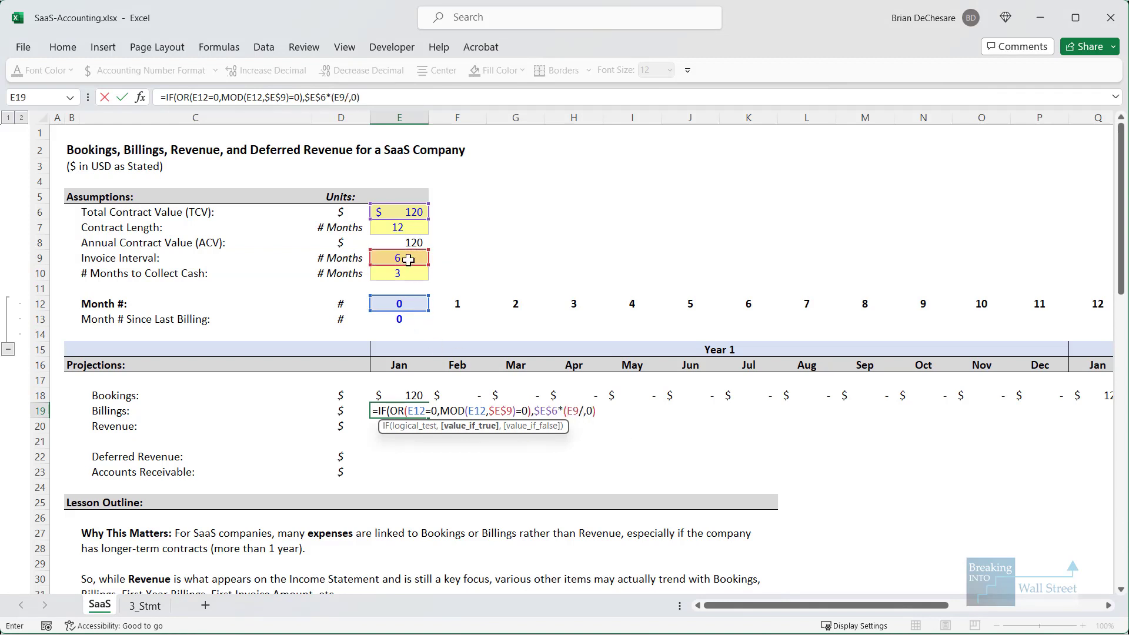
{"action": "left_click", "coordinate": [405, 227]}
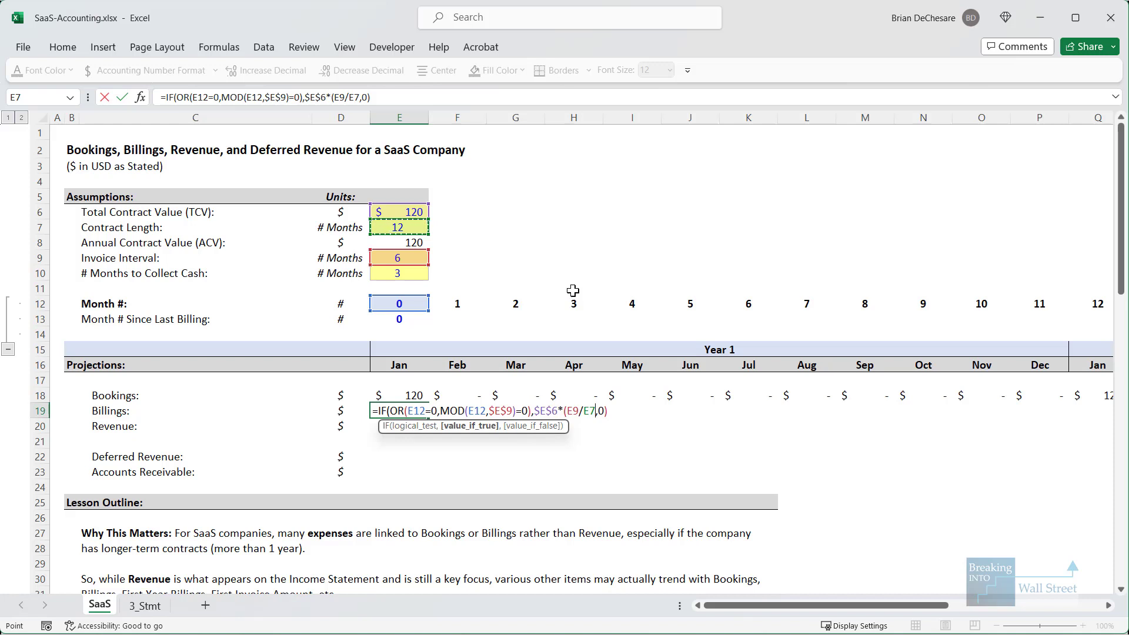
{"action": "left_click", "coordinate": [578, 410]}
{"action": "key", "text": "F4"}
{"action": "left_click", "coordinate": [596, 410]}
{"action": "key", "text": "F4"}
- Highlight the Invoice Interval, Contract Length and Total Contract Value inputs, then commit the Billings formula
{"action": "left_click_drag", "start_coordinate": [366, 246], "coordinate": [451, 270]}
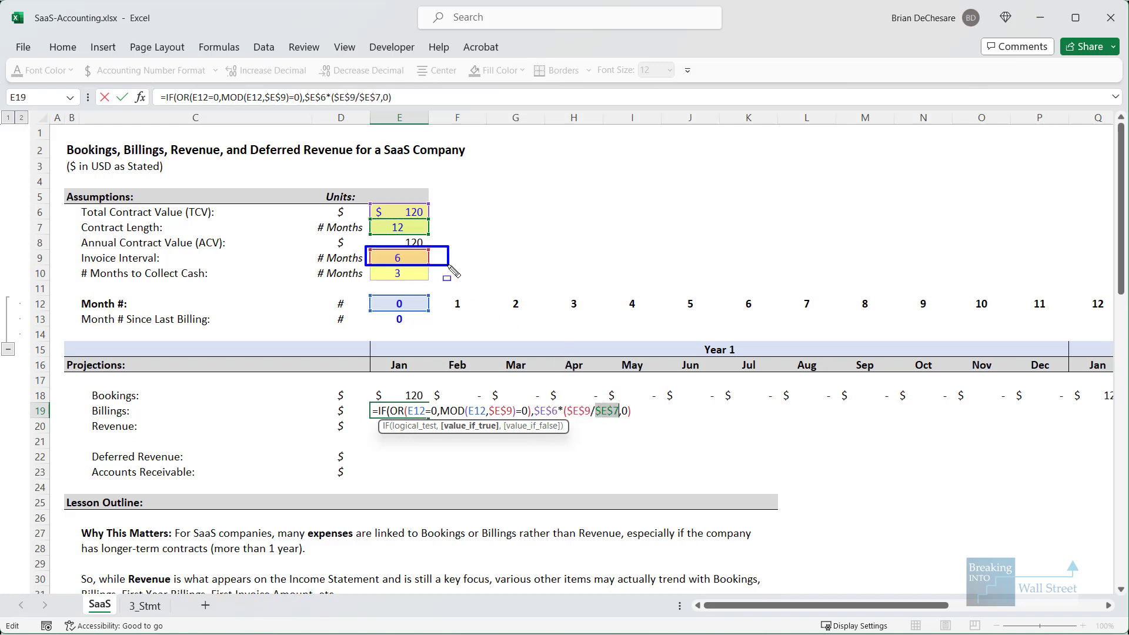
{"action": "left_click_drag", "start_coordinate": [363, 216], "coordinate": [471, 244]}
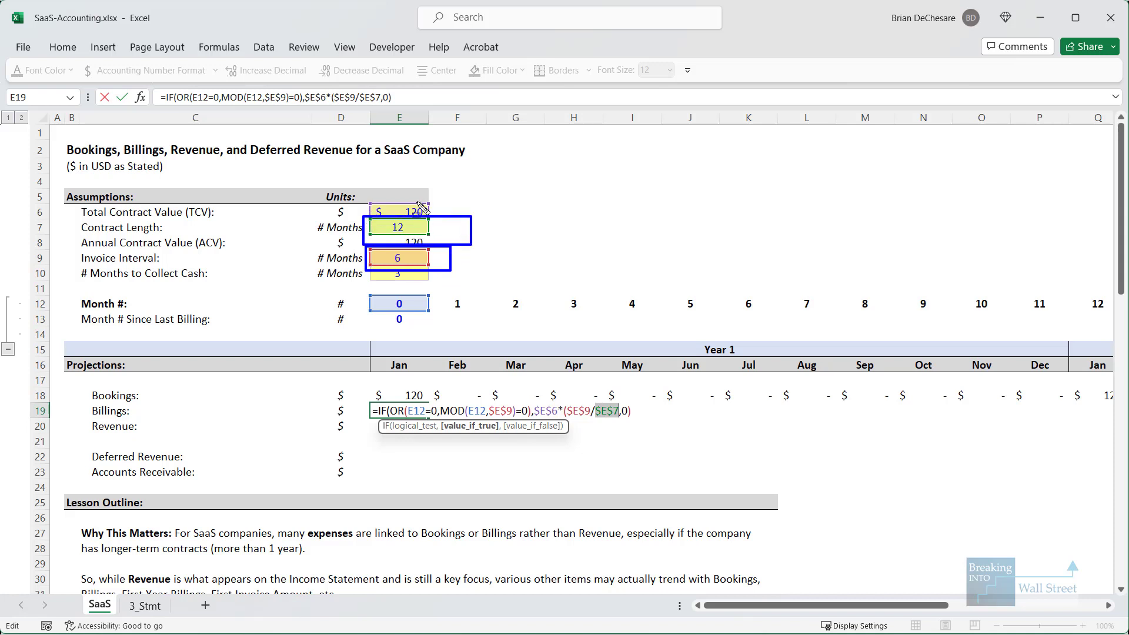
{"action": "mouse_move", "coordinate": [368, 203]}
{"action": "left_mouse_down"}
{"action": "mouse_move", "coordinate": [448, 228]}
{"action": "mouse_move", "coordinate": [440, 219]}
{"action": "left_mouse_up"}
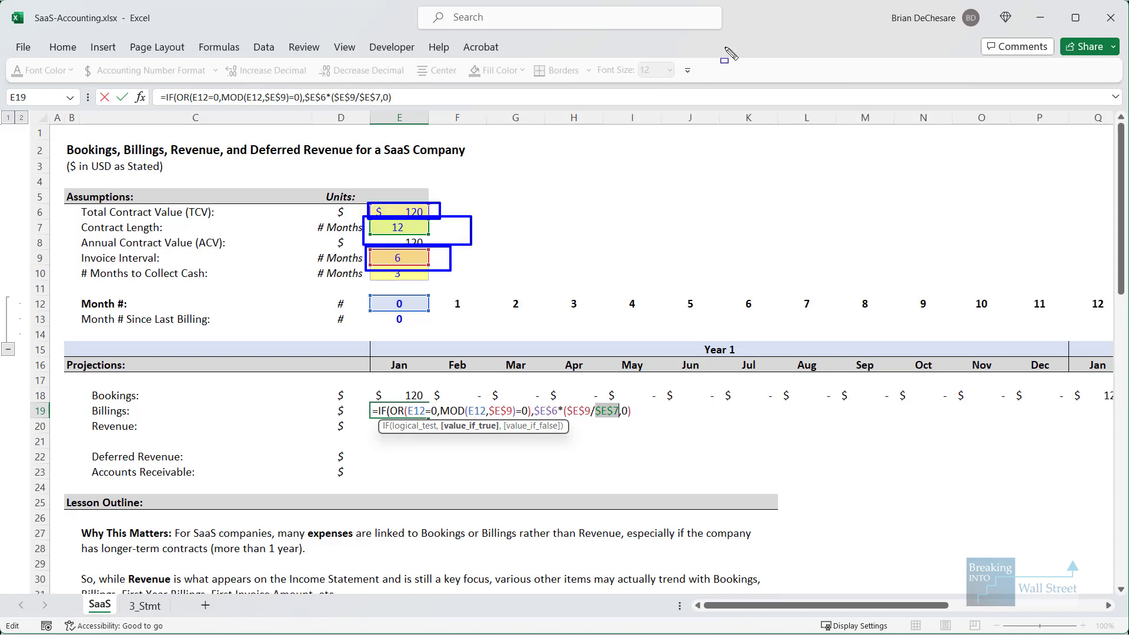
{"action": "key", "text": "e"}
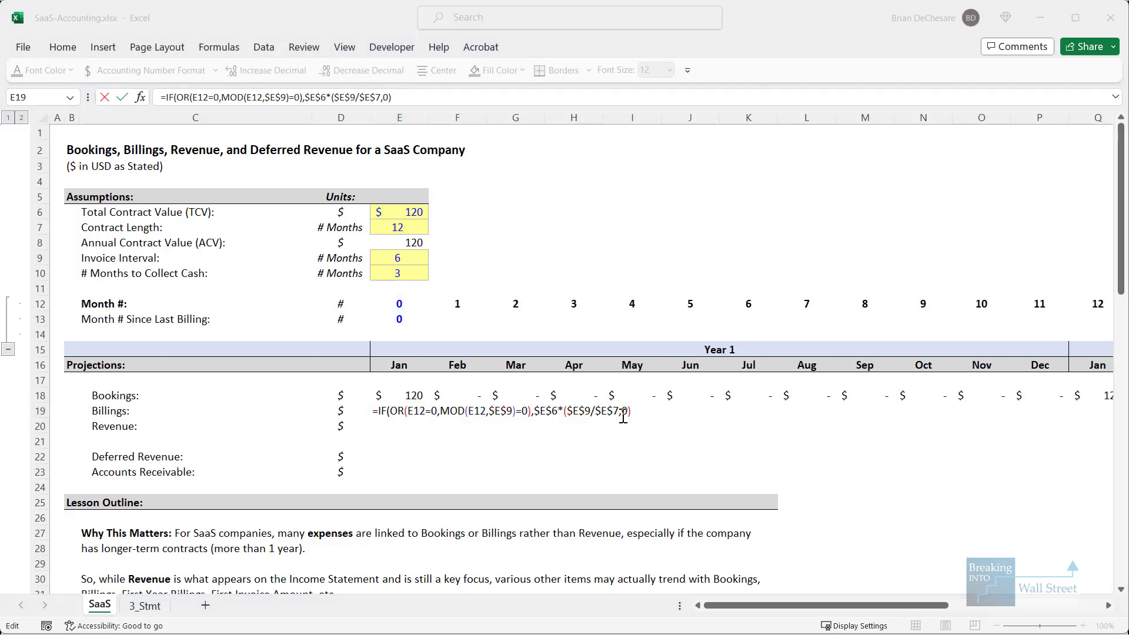
{"action": "key", "text": "Escape"}
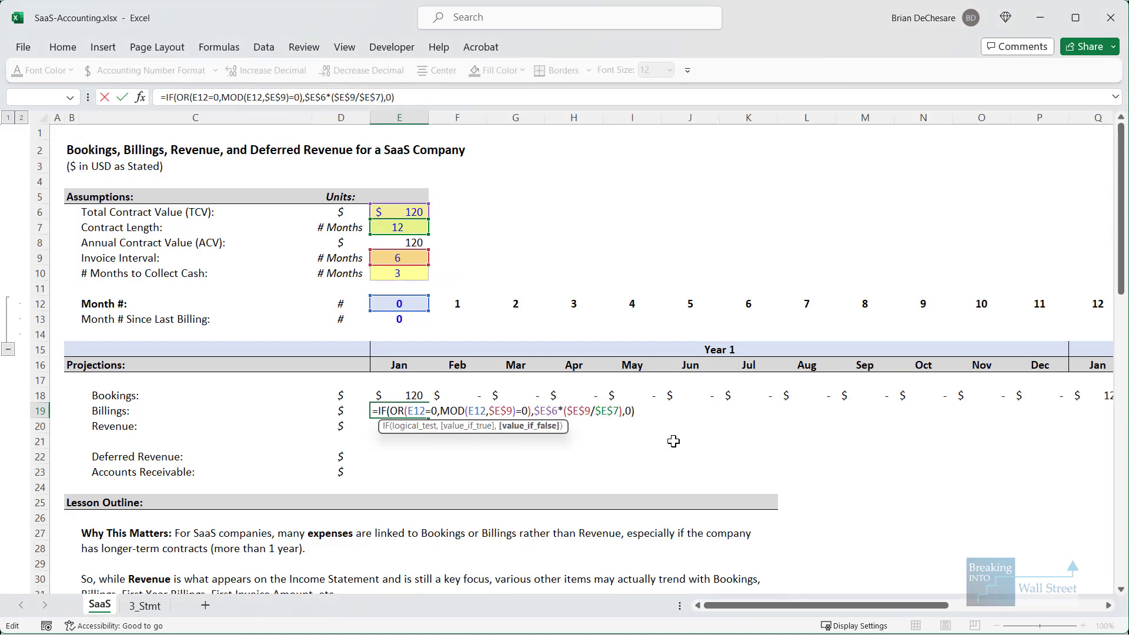
{"action": "key", "text": "ctrl+Return"}
{"action": "key", "text": "shift+Right"}
{"action": "key", "text": "shift+Right"}
{"action": "key", "text": "shift+Right"}
{"action": "key", "text": "shift+Right"}
{"action": "key", "text": "shift+Right"}
{"action": "key", "text": "shift+Right"}
{"action": "key", "text": "shift+Right"}
{"action": "key", "text": "shift+Right"}
{"action": "key", "text": "shift+Right"}
{"action": "key", "text": "shift+Right"}
{"action": "key", "text": "shift+Right"}
{"action": "key", "text": "shift+Right"}
{"action": "key", "text": "shift+Right"}
{"action": "key", "text": "shift+Right"}
{"action": "key", "text": "shift+Right"}
{"action": "key", "text": "shift+Right"}
{"action": "key", "text": "shift+Right"}
{"action": "key", "text": "shift+Right"}
{"action": "key", "text": "shift+Right"}
{"action": "key", "text": "shift+Right"}
{"action": "key", "text": "shift+Right"}
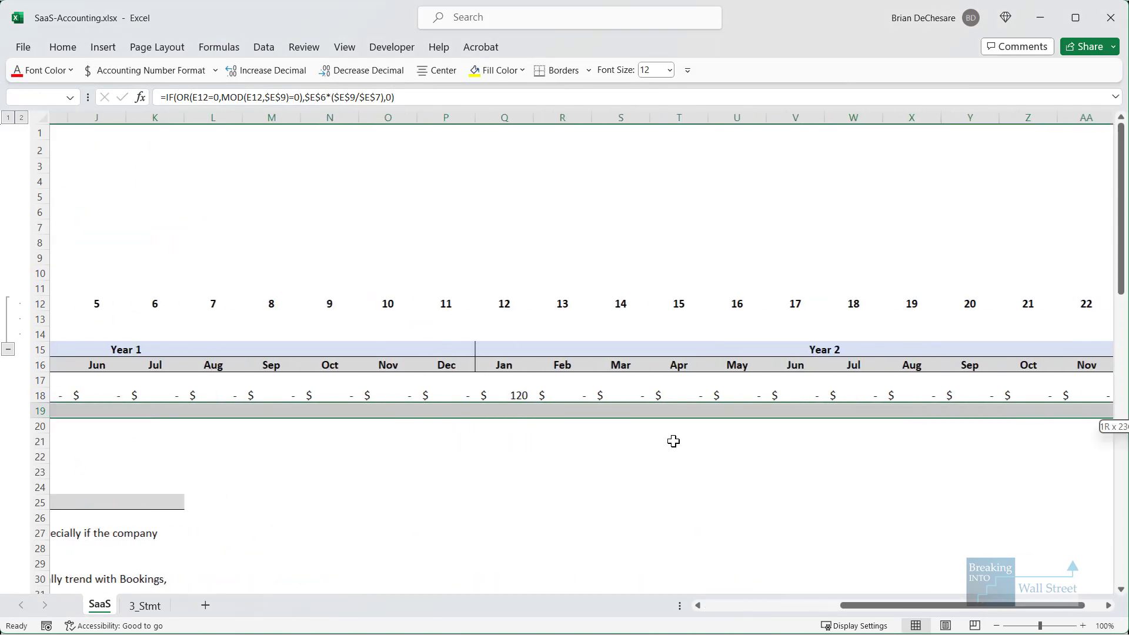
- Fill the Billings formula across all 24 months and highlight the January billing of 60
{"action": "key", "text": "ctrl+r"}
{"action": "key", "text": "shift+BackSpace"}
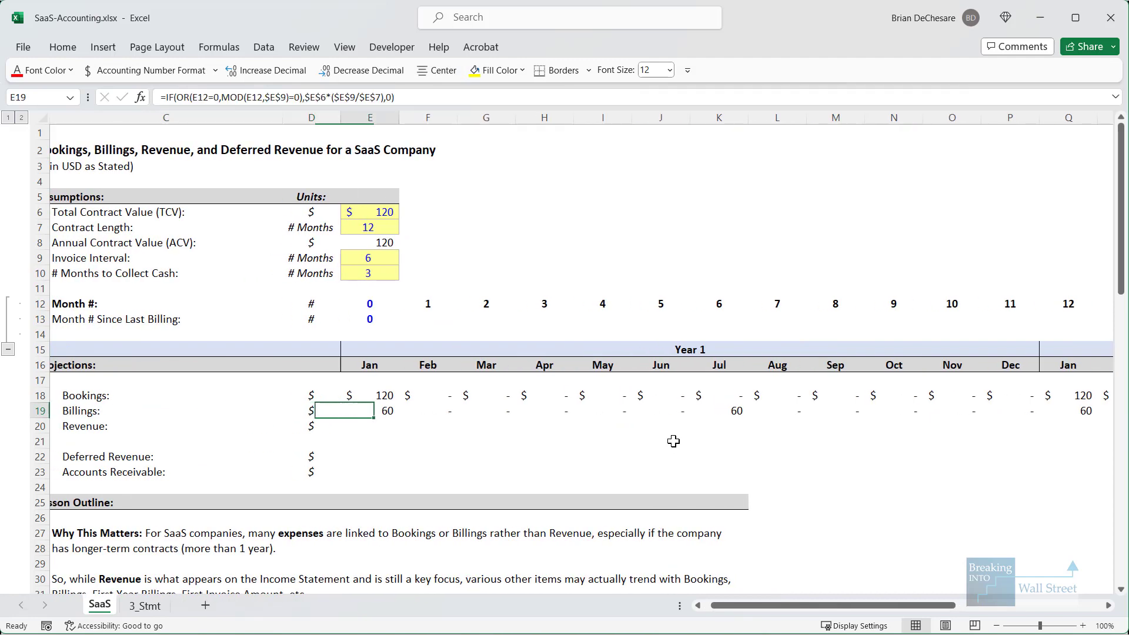
{"action": "mouse_move", "coordinate": [324, 330]}
{"action": "left_mouse_down"}
{"action": "mouse_move", "coordinate": [388, 425]}
{"action": "mouse_move", "coordinate": [411, 433]}
{"action": "left_mouse_up"}
{"action": "left_click_drag", "start_coordinate": [687, 330], "coordinate": [763, 447]}
{"action": "key", "text": "Escape"}
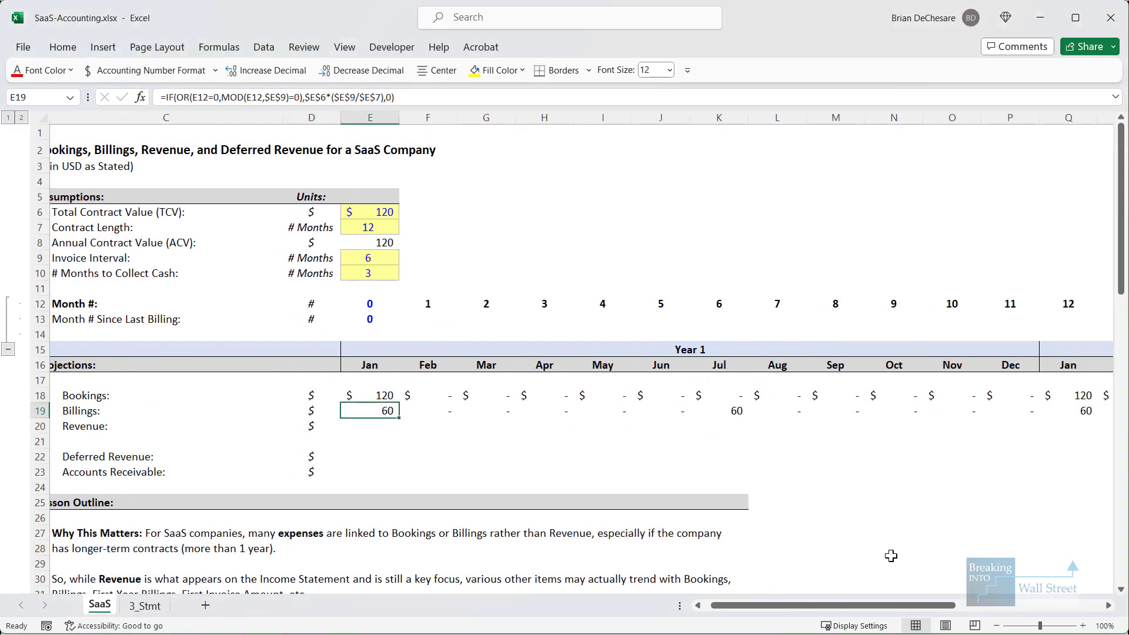
- Point out Year 2 January's 120 and 60 and the July billing of 60
{"action": "scroll", "coordinate": [1041, 592], "scroll_direction": "right", "scroll_amount": 5}
{"action": "left_click", "coordinate": [661, 517]}
{"action": "key", "text": "ctrl+2"}
{"action": "left_click_drag", "start_coordinate": [395, 319], "coordinate": [468, 435]}
{"action": "left_click_drag", "start_coordinate": [727, 319], "coordinate": [818, 437]}
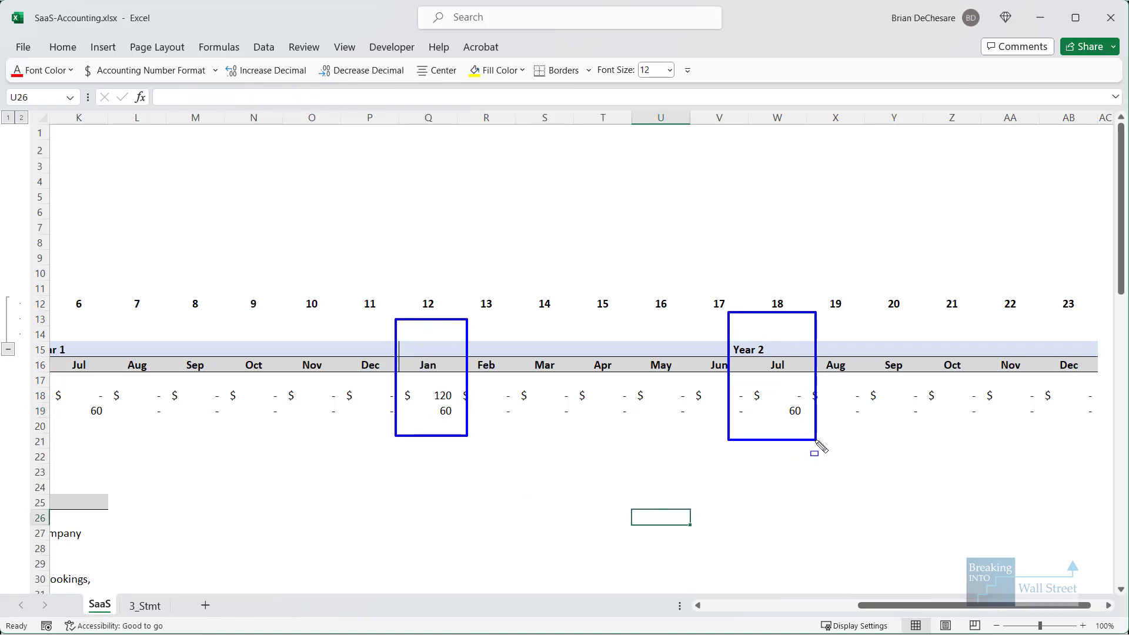
{"action": "key", "text": "Escape"}
{"action": "left_click", "coordinate": [807, 602]}
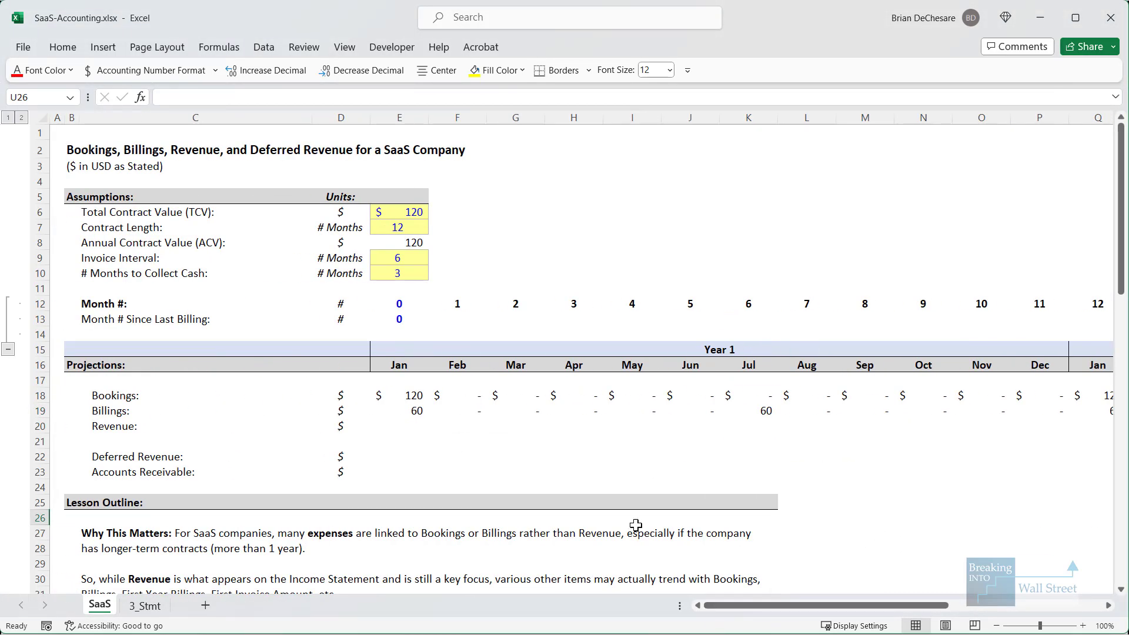
{"action": "left_click", "coordinate": [399, 426]}
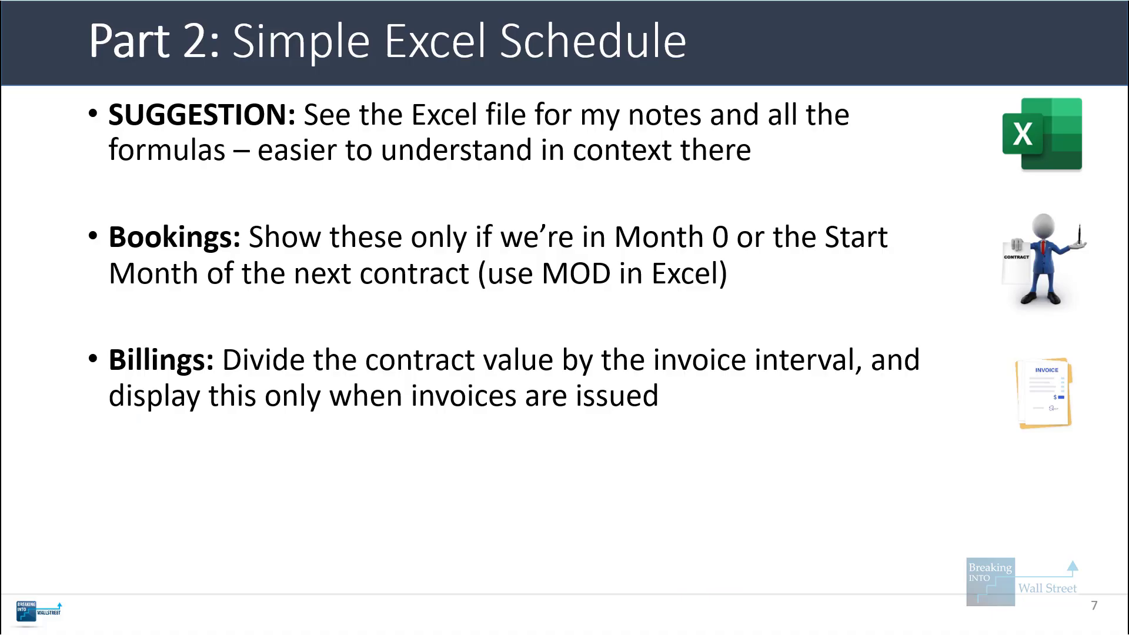
- Reveal the Revenue bullet and enter =$E$6/$E$7 in January Revenue E20
{"action": "key", "text": "Right"}
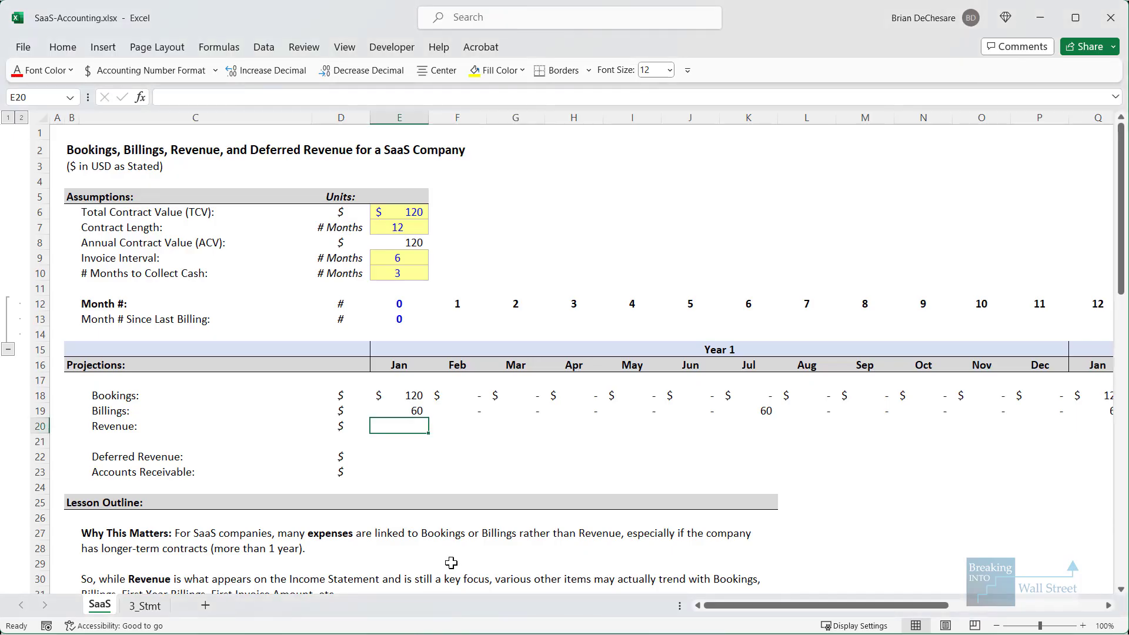
{"action": "type", "text": "="}
{"action": "key", "text": "Up"}
{"action": "key", "text": "Up"}
{"action": "key", "text": "Up"}
{"action": "key", "text": "Up"}
{"action": "key", "text": "Up"}
{"action": "key", "text": "Up"}
{"action": "key", "text": "Up"}
{"action": "key", "text": "Up"}
{"action": "key", "text": "Up"}
{"action": "key", "text": "Up"}
{"action": "key", "text": "Up"}
{"action": "key", "text": "Up"}
{"action": "key", "text": "Up"}
{"action": "key", "text": "Up"}
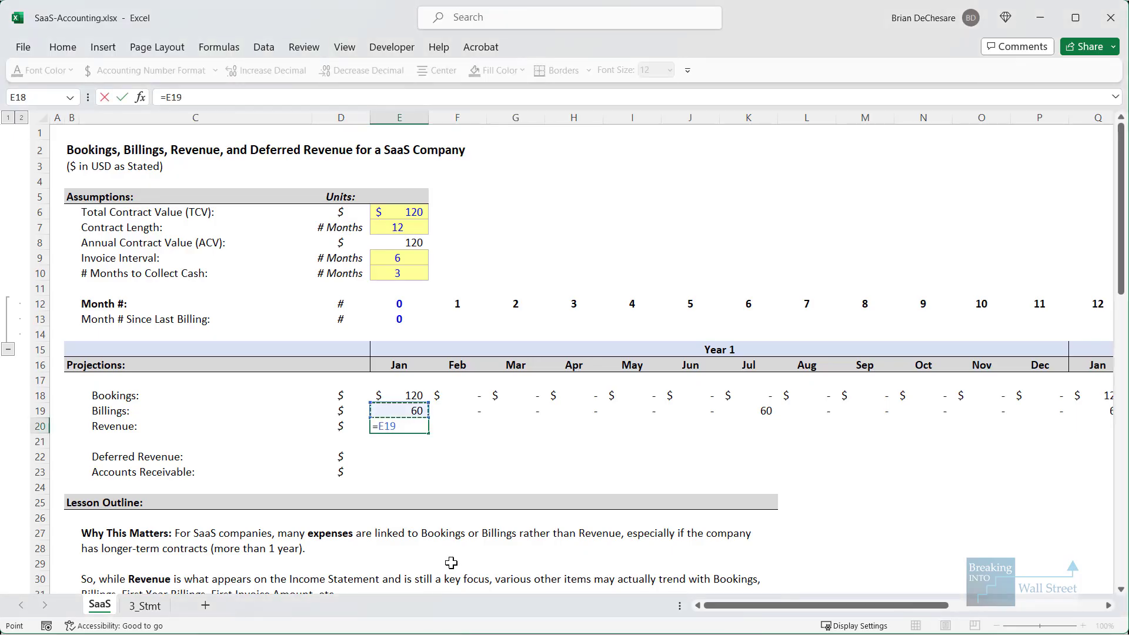
{"action": "type", "text": "/"}
{"action": "left_click", "coordinate": [410, 230]}
{"action": "key", "text": "F4"}
{"action": "left_click", "coordinate": [388, 427]}
{"action": "key", "text": "F4"}
{"action": "key", "text": "ctrl+Return"}
- Fill the Revenue formula across row 20, check 10 per month, and advance to the Part 3 slide
{"action": "key", "text": "shift+Right"}
{"action": "key", "text": "shift+Right"}
{"action": "key", "text": "shift+Right"}
{"action": "key", "text": "shift+Right"}
{"action": "key", "text": "shift+Right"}
{"action": "key", "text": "shift+Right"}
{"action": "key", "text": "shift+Right"}
{"action": "key", "text": "shift+Right"}
{"action": "key", "text": "shift+Right"}
{"action": "key", "text": "shift+Right"}
{"action": "key", "text": "shift+Right"}
{"action": "key", "text": "shift+Right"}
{"action": "key", "text": "shift+Right"}
{"action": "key", "text": "shift+Right"}
{"action": "key", "text": "shift+Right"}
{"action": "key", "text": "shift+Right"}
{"action": "key", "text": "shift+Right"}
{"action": "key", "text": "shift+Right"}
{"action": "key", "text": "shift+Right"}
{"action": "key", "text": "shift+Right"}
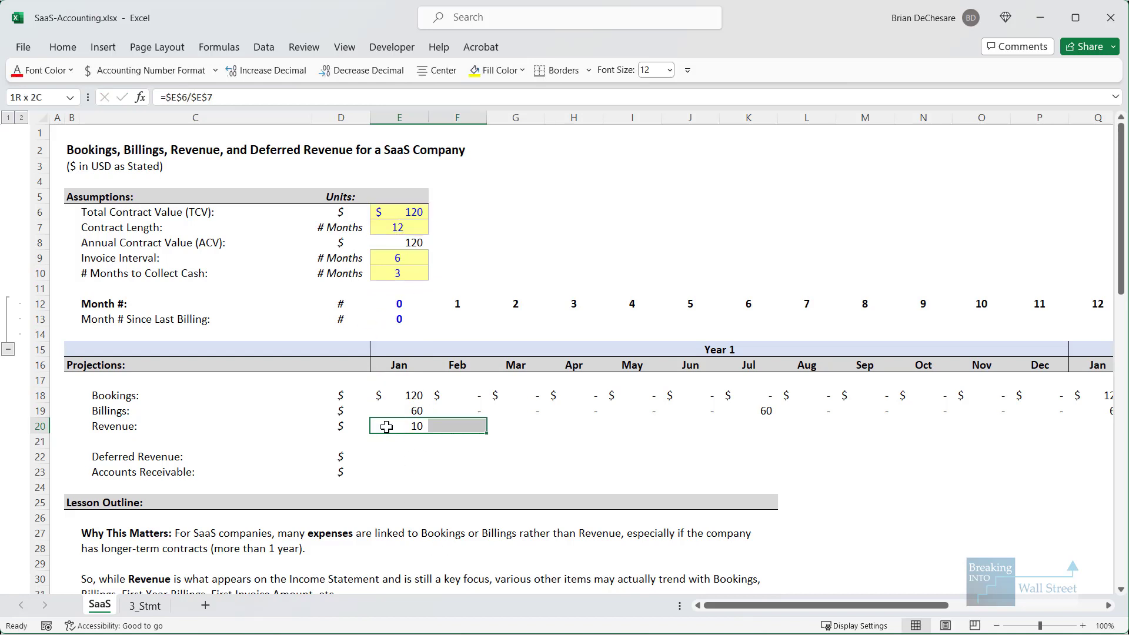
{"action": "key", "text": "shift+Left"}
{"action": "key", "text": "shift+Left"}
{"action": "key", "text": "shift+Left"}
{"action": "key", "text": "shift+Left"}
{"action": "key", "text": "shift+Left"}
{"action": "key", "text": "ctrl+r"}
{"action": "key", "text": "ctrl+Left"}
{"action": "key", "text": "Right"}
{"action": "key", "text": "Right"}
{"action": "key", "text": "Right"}
{"action": "key", "text": "Right"}
{"action": "key", "text": "Right"}
{"action": "key", "text": "Right"}
{"action": "key", "text": "Right"}
{"action": "key", "text": "Right"}
{"action": "key", "text": "Right"}
{"action": "key", "text": "Right"}
{"action": "key", "text": "Right"}
{"action": "key", "text": "Right"}
{"action": "key", "text": "Right"}
{"action": "key", "text": "Right"}
{"action": "key", "text": "Right"}
{"action": "key", "text": "Right"}
{"action": "key", "text": "Right"}
{"action": "key", "text": "Right"}
{"action": "key", "text": "Right"}
{"action": "key", "text": "Right"}
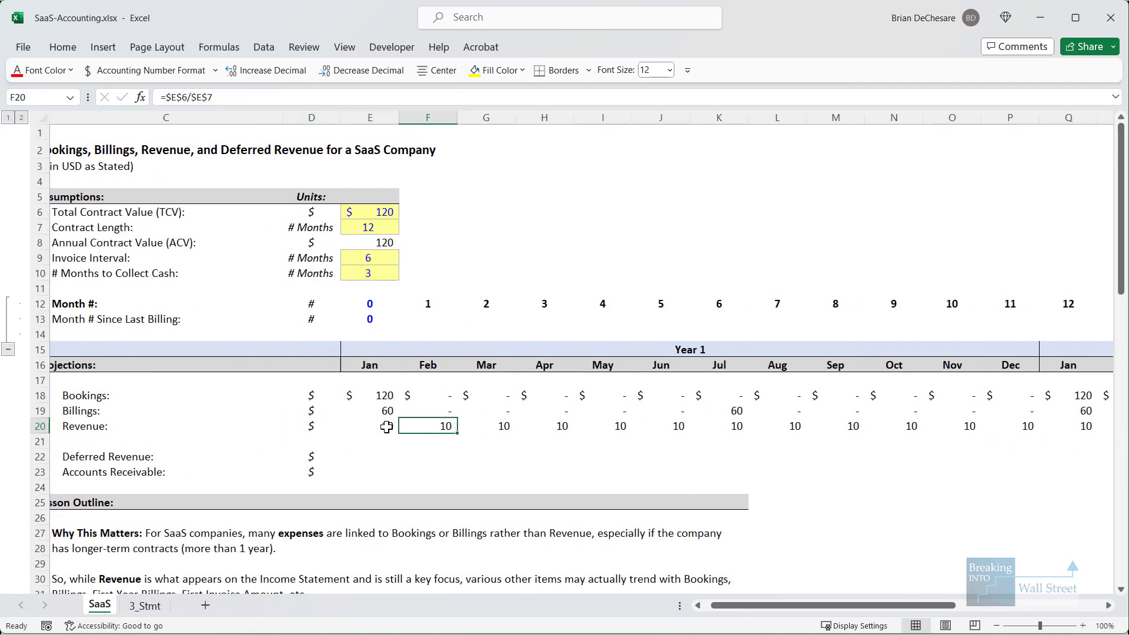
{"action": "key", "text": "ctrl+Left"}
{"action": "key", "text": "ctrl+Left"}
{"action": "key", "text": "ctrl+Left"}
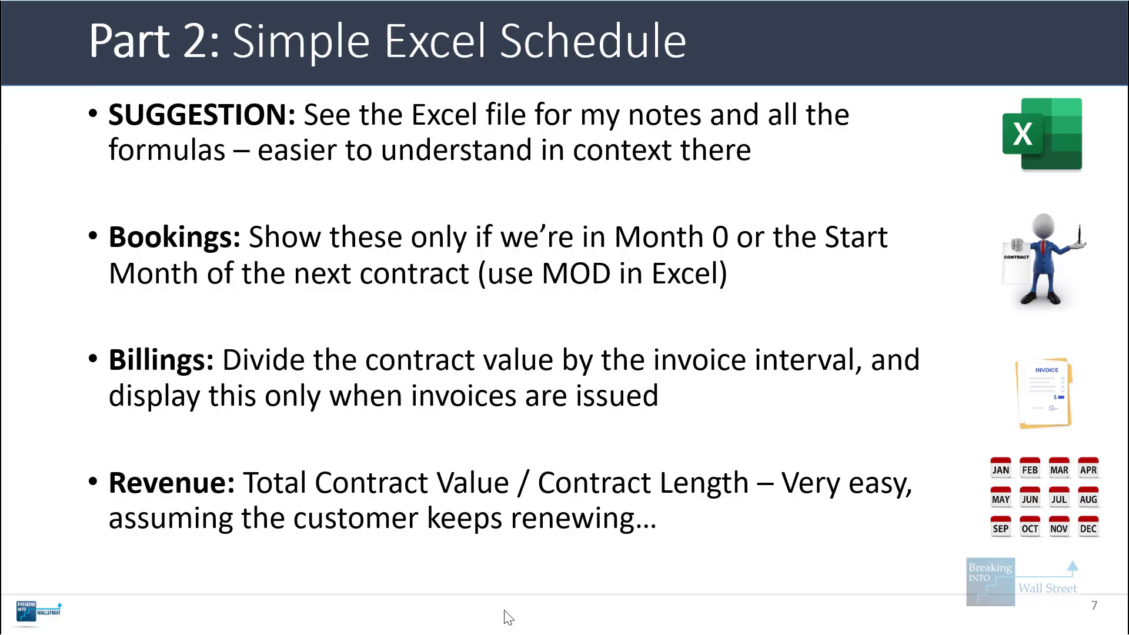
{"action": "key", "text": "Right"}
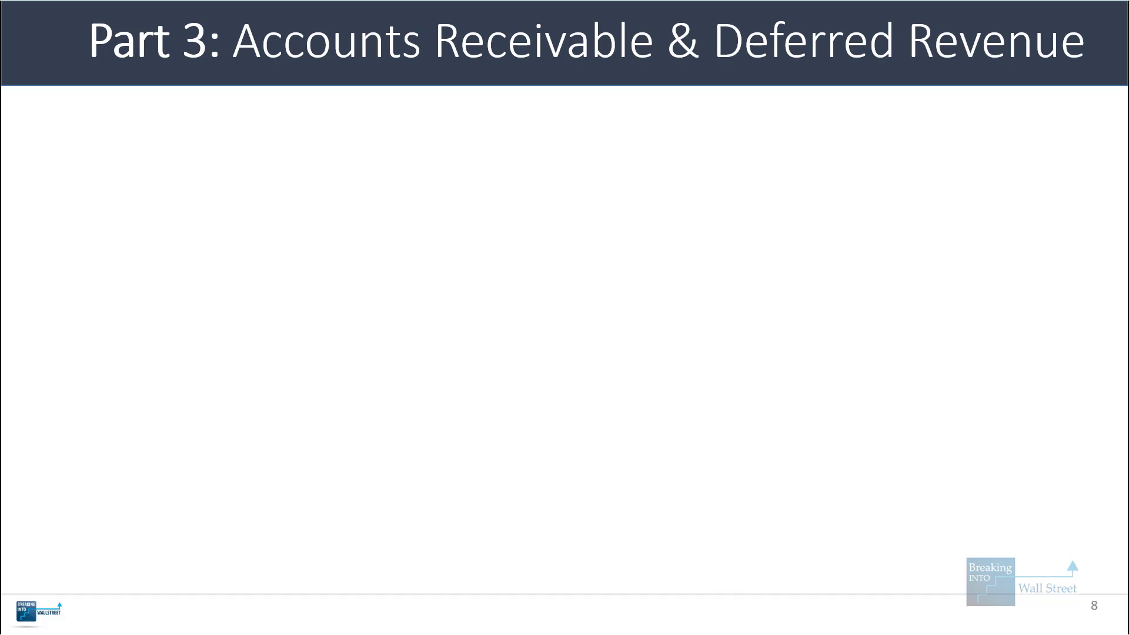
- Reveal the AR, AR for SaaS Company, Deferred Revenue and Progression bullets, highlighting the rising balances
{"action": "key", "text": "Right"}
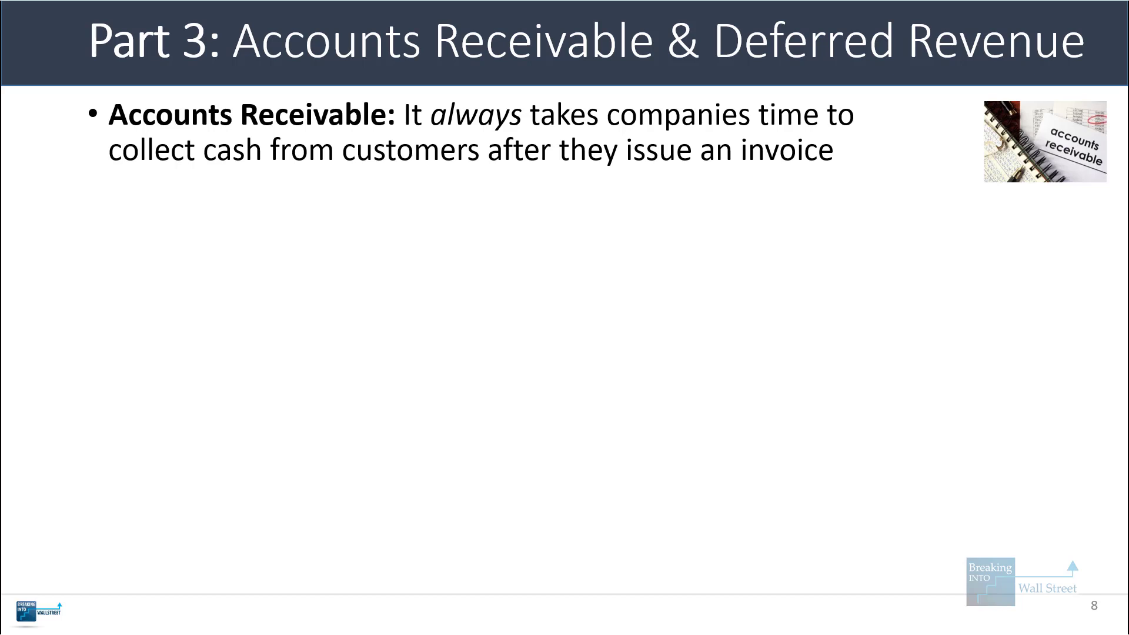
{"action": "key", "text": "Right"}
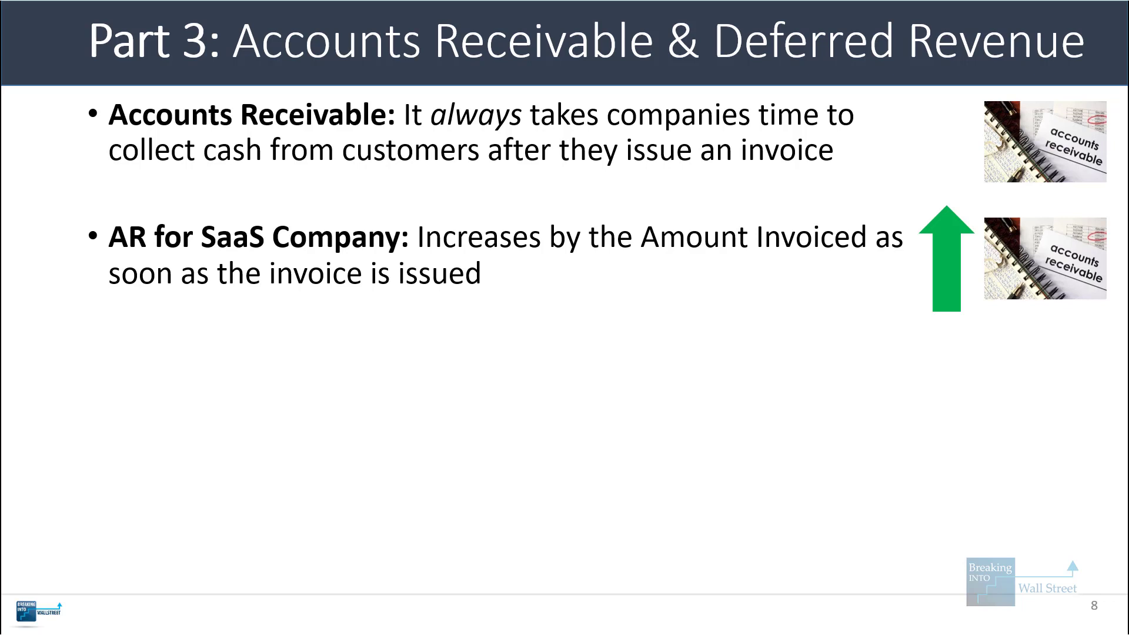
{"action": "key", "text": "Right"}
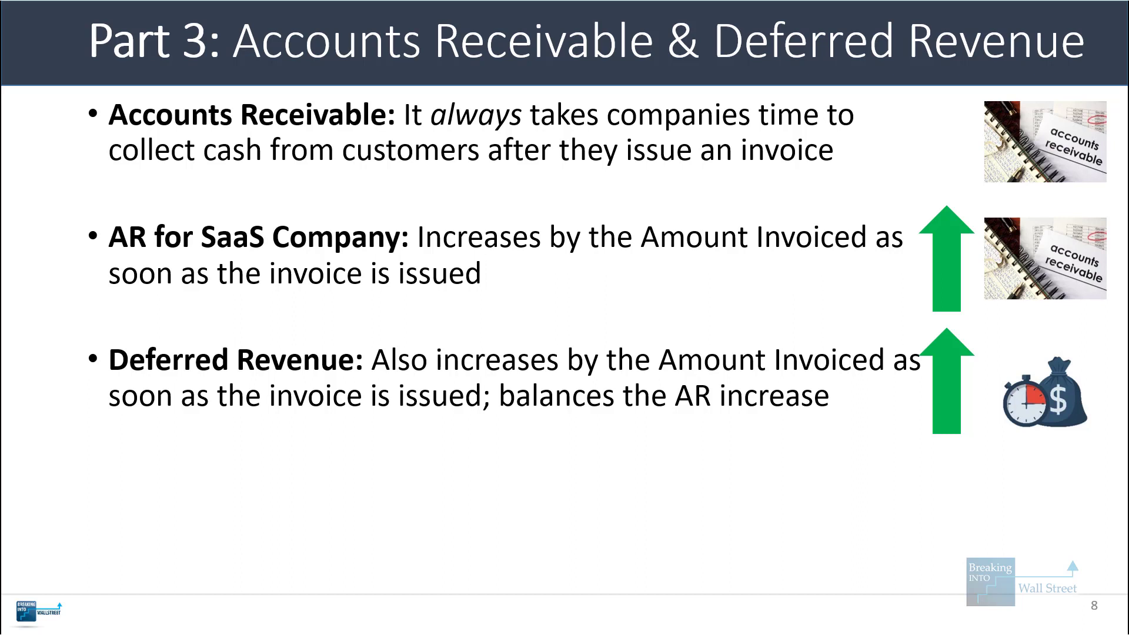
{"action": "left_click_drag", "start_coordinate": [507, 372], "coordinate": [880, 410]}
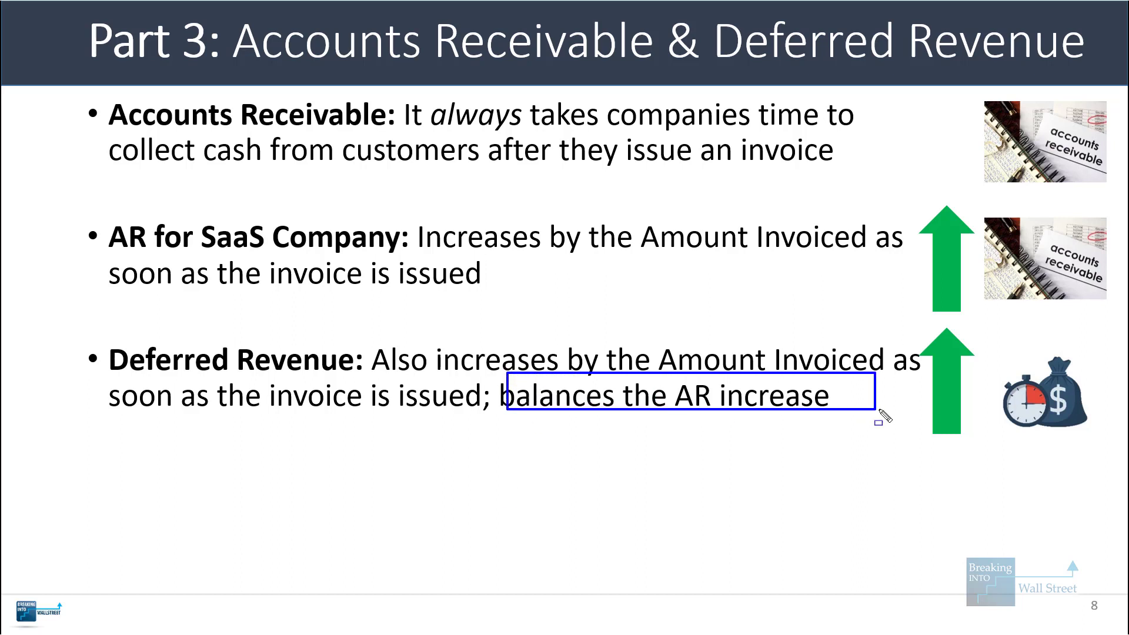
{"action": "left_click_drag", "start_coordinate": [100, 214], "coordinate": [435, 268]}
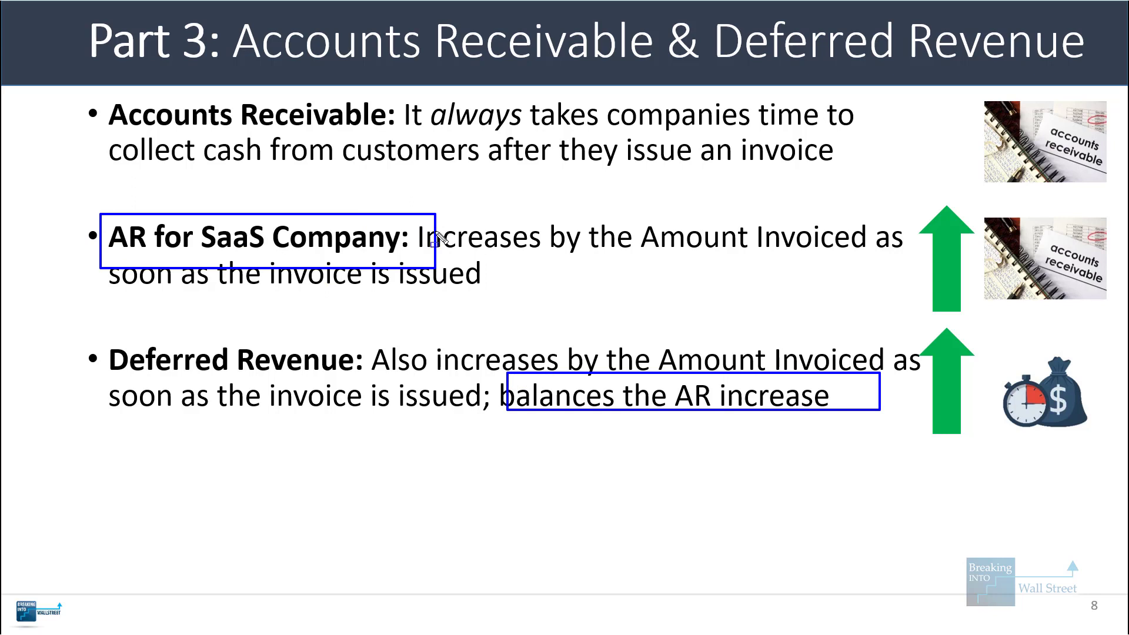
{"action": "left_click_drag", "start_coordinate": [927, 198], "coordinate": [989, 319]}
{"action": "left_click_drag", "start_coordinate": [921, 324], "coordinate": [984, 444]}
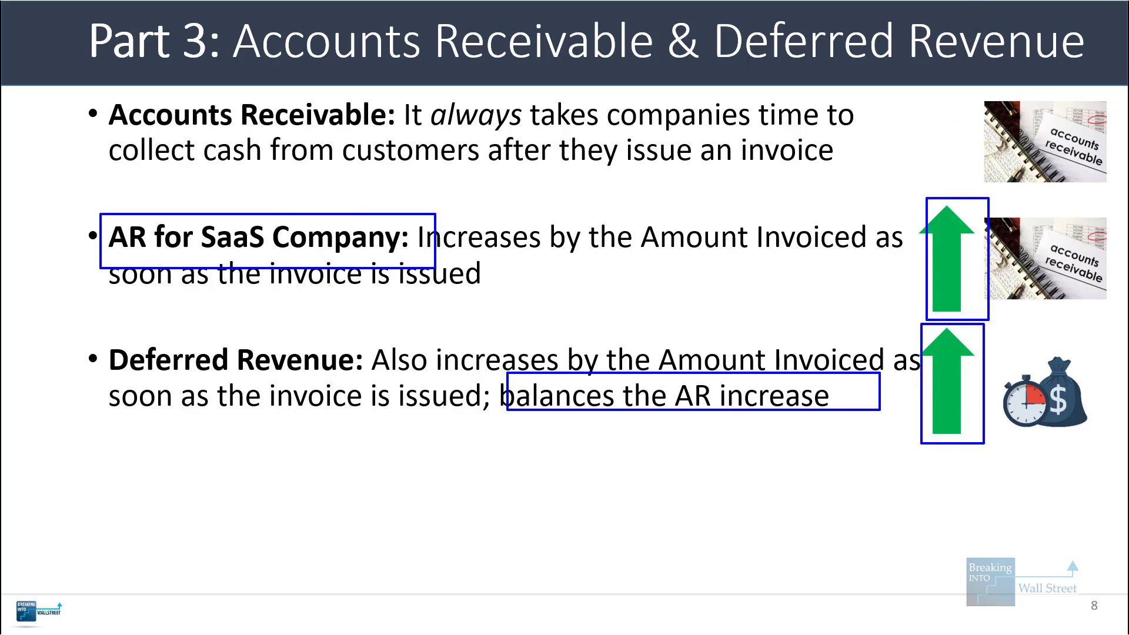
{"action": "key", "text": "e"}
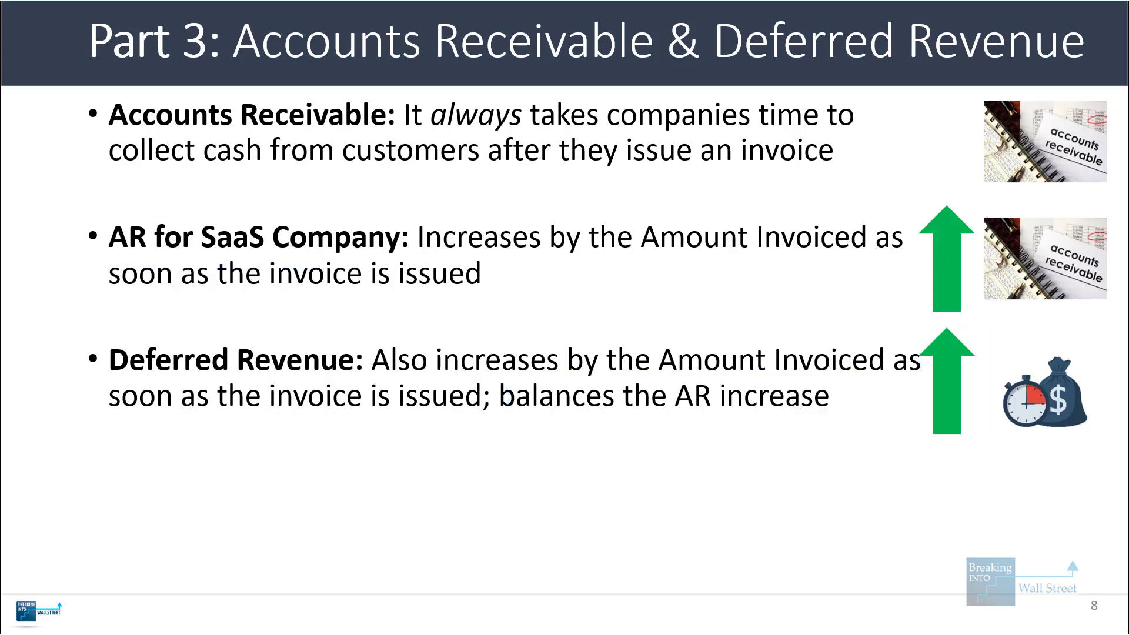
{"action": "key", "text": "Right"}
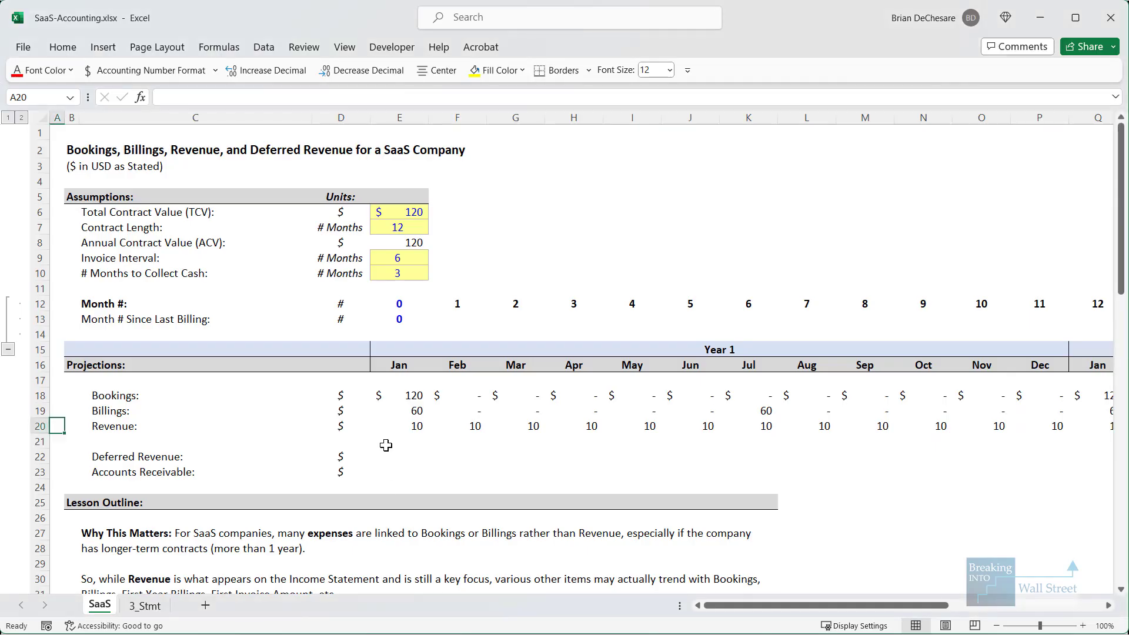
{"action": "left_click", "coordinate": [409, 457]}
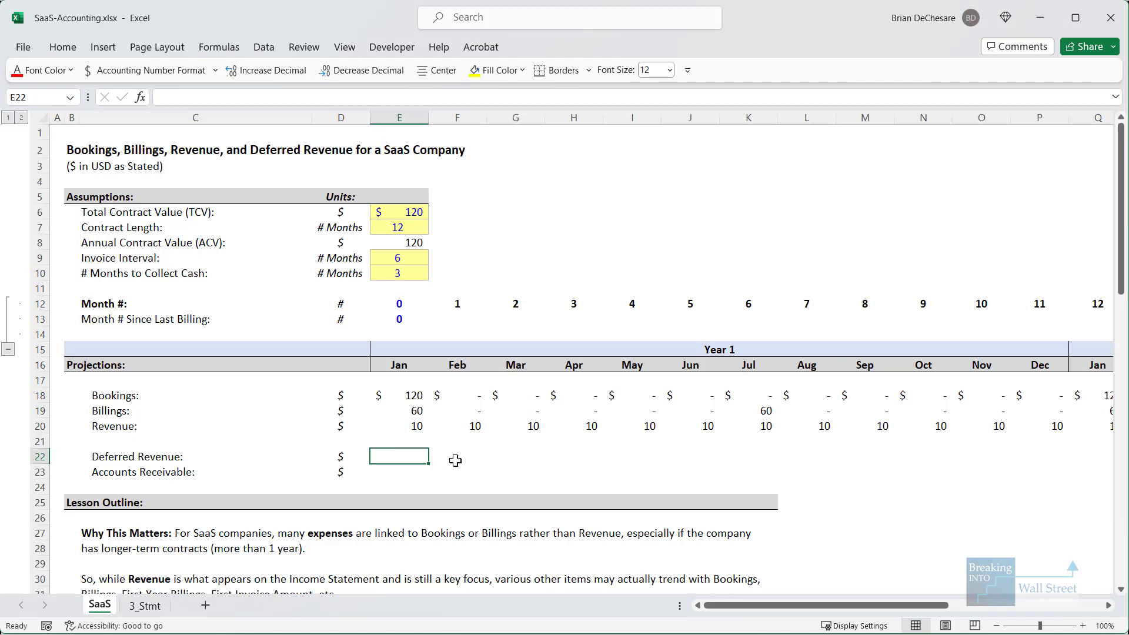
- Enter =IF(F19=0,E13+1,0) in the February Month # Since Last Billing cell F13
{"action": "left_click", "coordinate": [451, 319]}
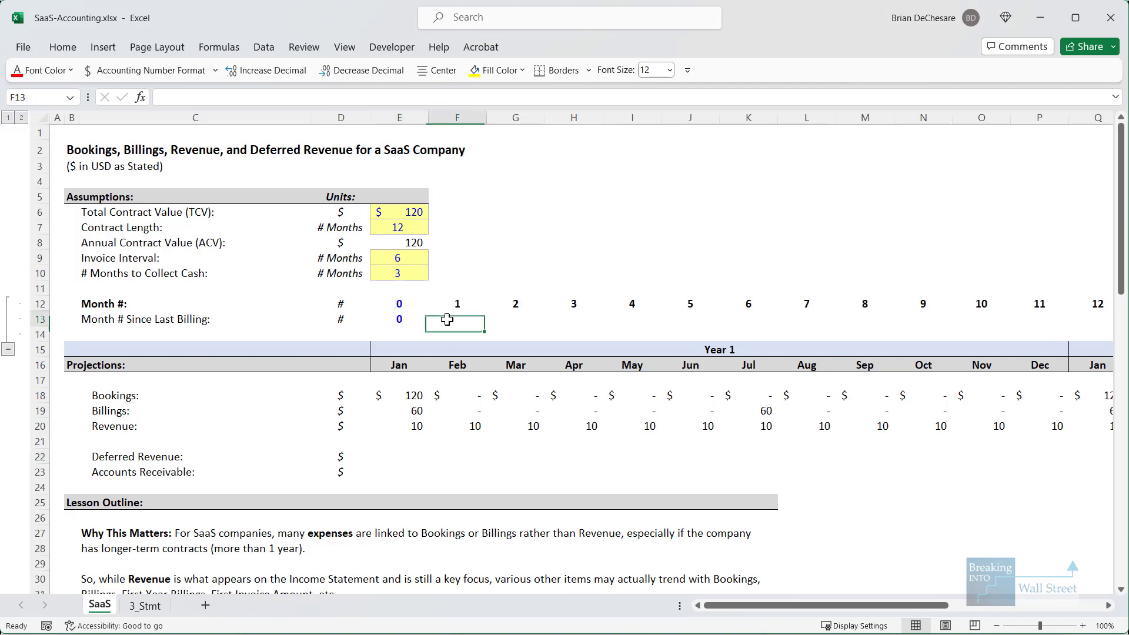
{"action": "scroll", "coordinate": [451, 319], "scroll_direction": "down", "scroll_amount": 1}
{"action": "key", "text": "shift+space"}
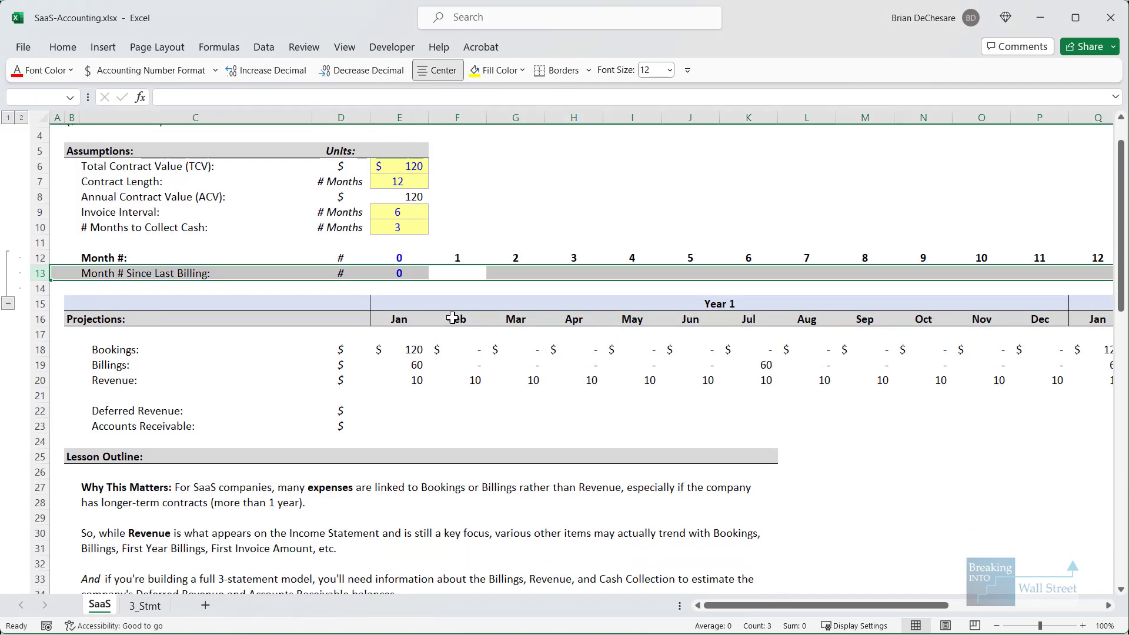
{"action": "key", "text": "shift+BackSpace"}
{"action": "type", "text": "=IF("}
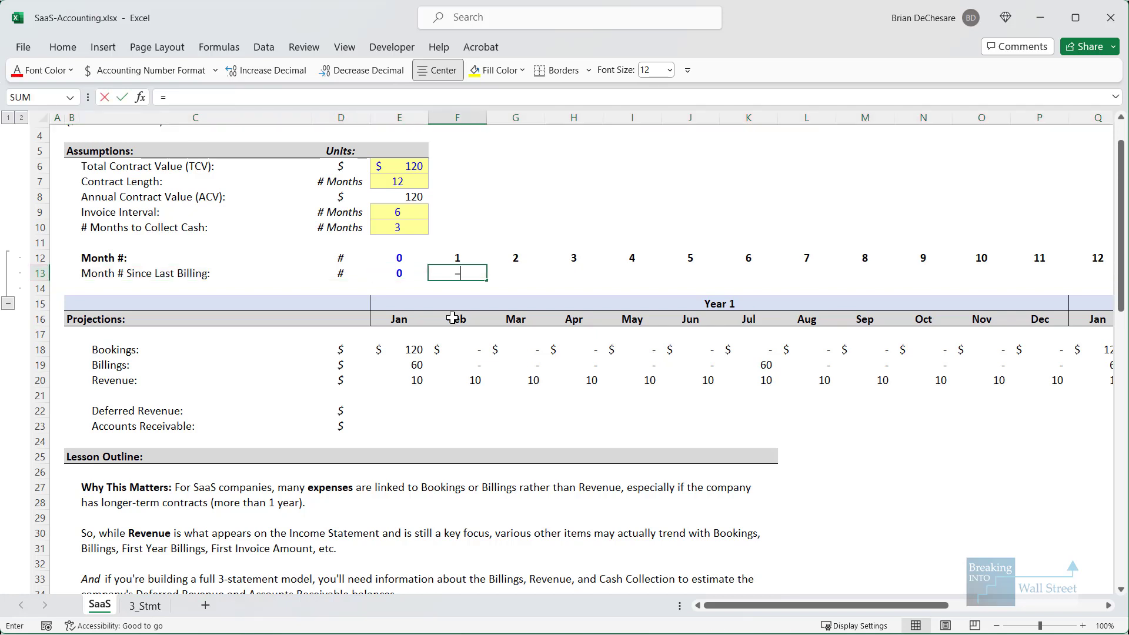
{"action": "key", "text": "Down"}
{"action": "key", "text": "Down"}
{"action": "key", "text": "Down"}
{"action": "key", "text": "Down"}
{"action": "key", "text": "Down"}
{"action": "key", "text": "Down"}
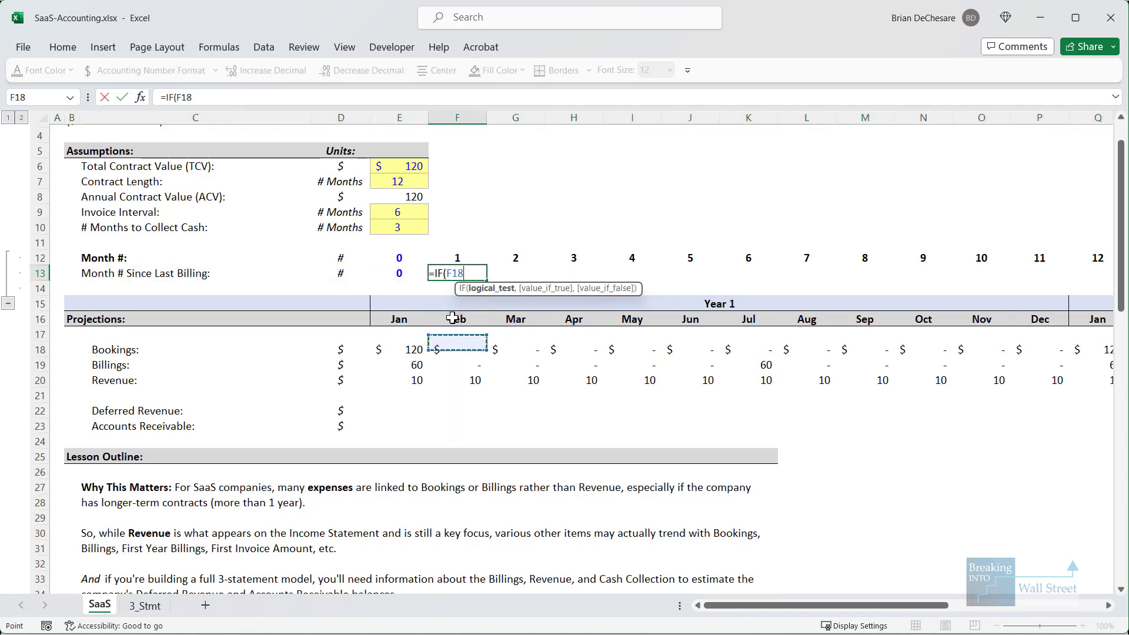
{"action": "type", "text": "=0,"}
{"action": "key", "text": "Left"}
{"action": "type", "text": "+1,0)"}
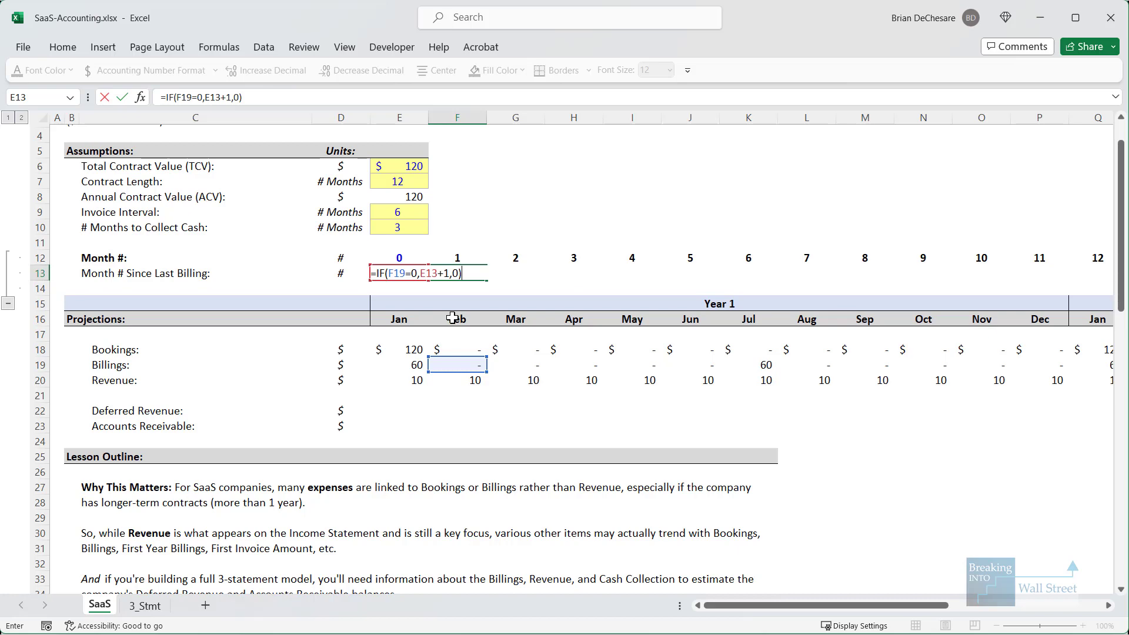
{"action": "key", "text": "ctrl+Return"}
- Fill the F13 formula across all 24 months and check the counts reset at each billing
{"action": "key", "text": "shift+Right"}
{"action": "key", "text": "shift+Right"}
{"action": "key", "text": "shift+Right"}
{"action": "key", "text": "shift+Right"}
{"action": "key", "text": "shift+Right"}
{"action": "key", "text": "shift+Right"}
{"action": "key", "text": "shift+Right"}
{"action": "key", "text": "shift+Right"}
{"action": "key", "text": "shift+Right"}
{"action": "key", "text": "shift+Right"}
{"action": "key", "text": "shift+Right"}
{"action": "key", "text": "shift+Right"}
{"action": "key", "text": "shift+Right"}
{"action": "key", "text": "shift+Right"}
{"action": "key", "text": "shift+Right"}
{"action": "key", "text": "shift+Right"}
{"action": "key", "text": "shift+Right"}
{"action": "key", "text": "shift+Right"}
{"action": "key", "text": "shift+Right"}
{"action": "key", "text": "shift+Right"}
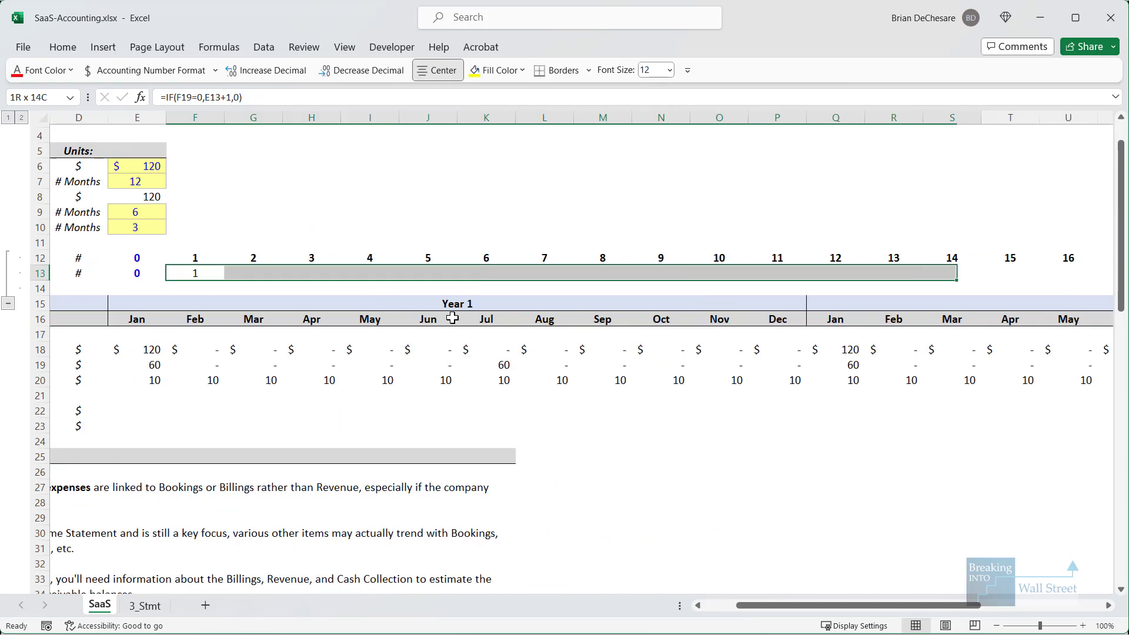
{"action": "key", "text": "shift+Right"}
{"action": "key", "text": "shift+Right"}
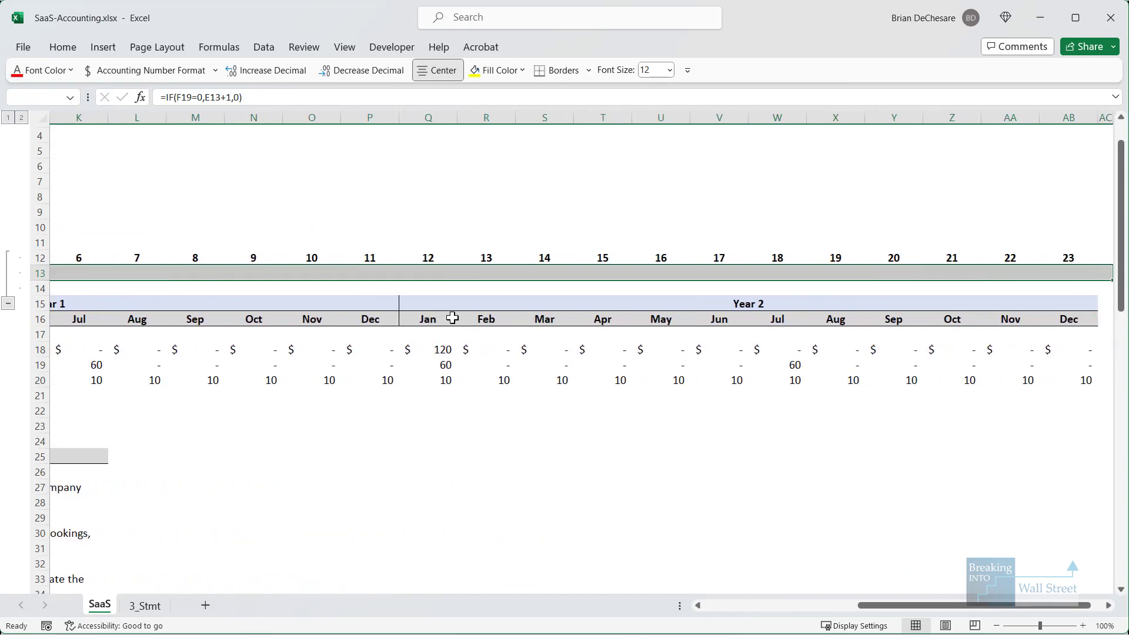
{"action": "key", "text": "ctrl+r"}
{"action": "key", "text": "Left"}
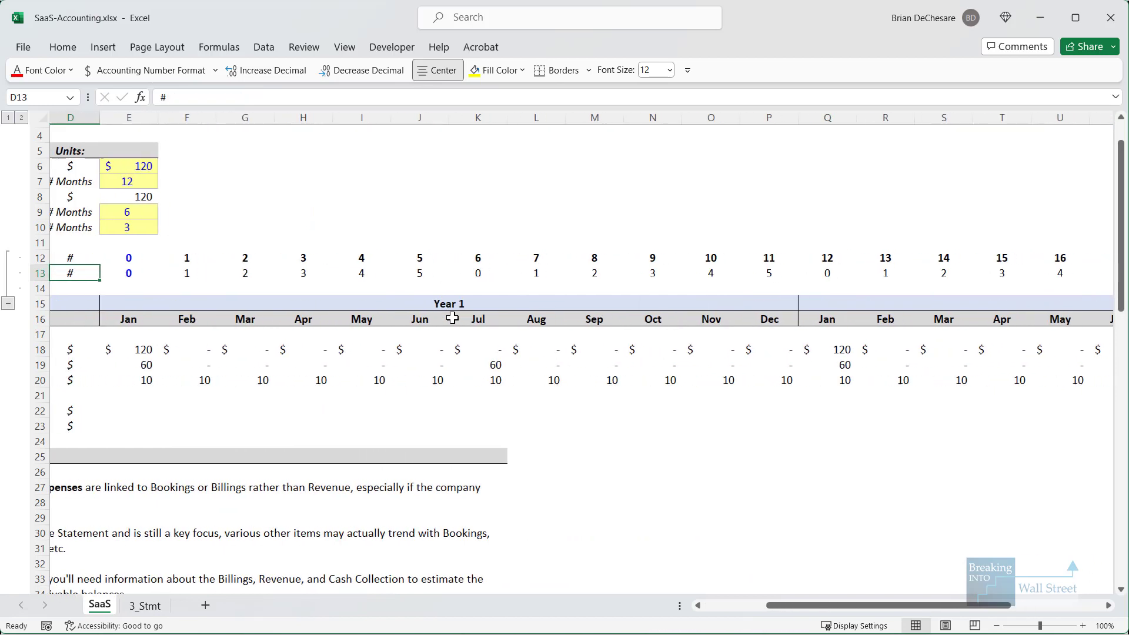
{"action": "key", "text": "shift+Right"}
{"action": "key", "text": "shift+Right"}
{"action": "key", "text": "shift+Right"}
{"action": "key", "text": "shift+Right"}
{"action": "key", "text": "shift+Right"}
{"action": "key", "text": "Right"}
{"action": "key", "text": "Right"}
{"action": "key", "text": "Right"}
{"action": "key", "text": "Right"}
{"action": "key", "text": "Right"}
{"action": "key", "text": "Right"}
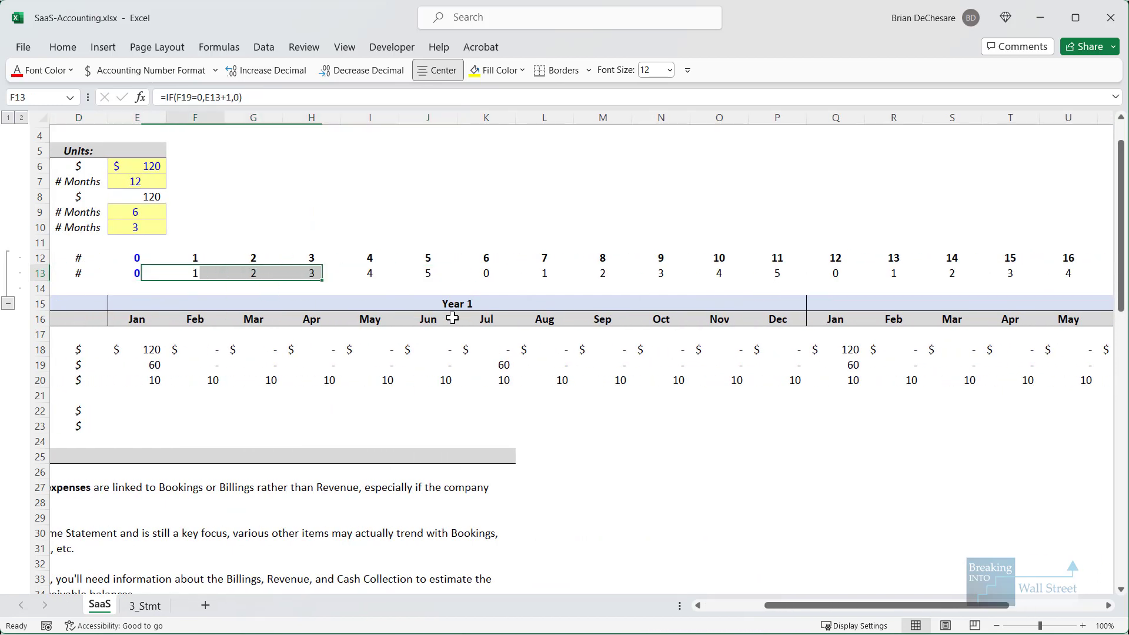
{"action": "key", "text": "shift+Right"}
{"action": "key", "text": "shift+Right"}
{"action": "key", "text": "shift+Right"}
{"action": "key", "text": "shift+Right"}
{"action": "key", "text": "shift+Right"}
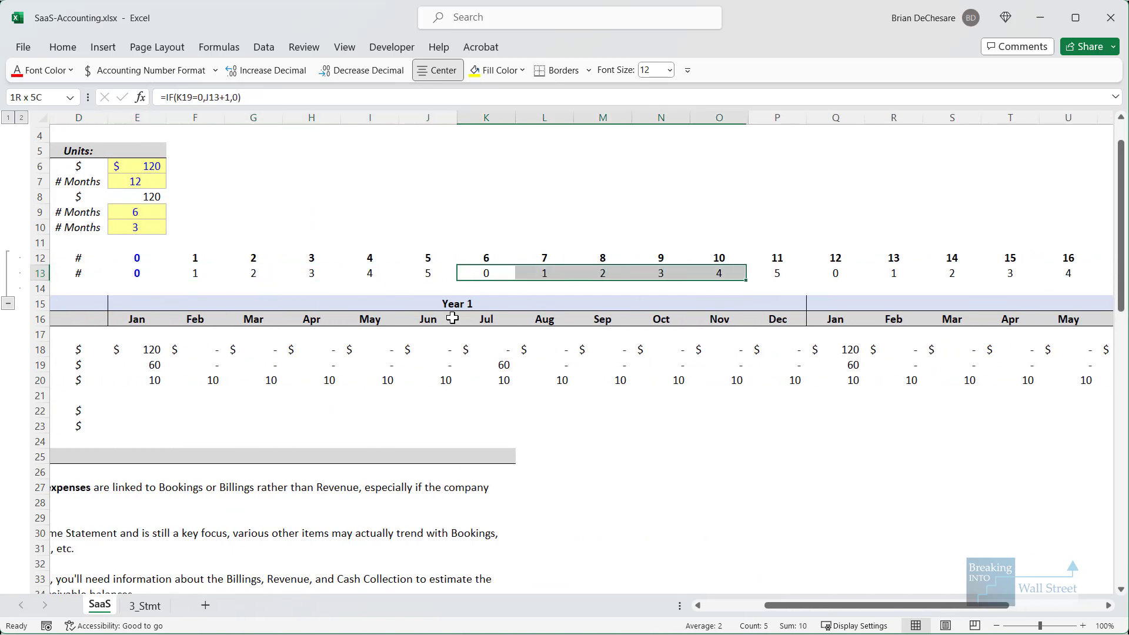
{"action": "key", "text": "Right"}
{"action": "key", "text": "Right"}
{"action": "key", "text": "Right"}
{"action": "key", "text": "Right"}
{"action": "key", "text": "Right"}
{"action": "key", "text": "Right"}
{"action": "key", "text": "shift+Right"}
{"action": "key", "text": "shift+Right"}
{"action": "key", "text": "shift+Right"}
{"action": "key", "text": "shift+Right"}
{"action": "key", "text": "shift+Right"}
{"action": "key", "text": "shift+Right"}
{"action": "key", "text": "shift+Right"}
{"action": "key", "text": "shift+Right"}
{"action": "key", "text": "shift+Right"}
{"action": "key", "text": "shift+Right"}
{"action": "key", "text": "shift+Right"}
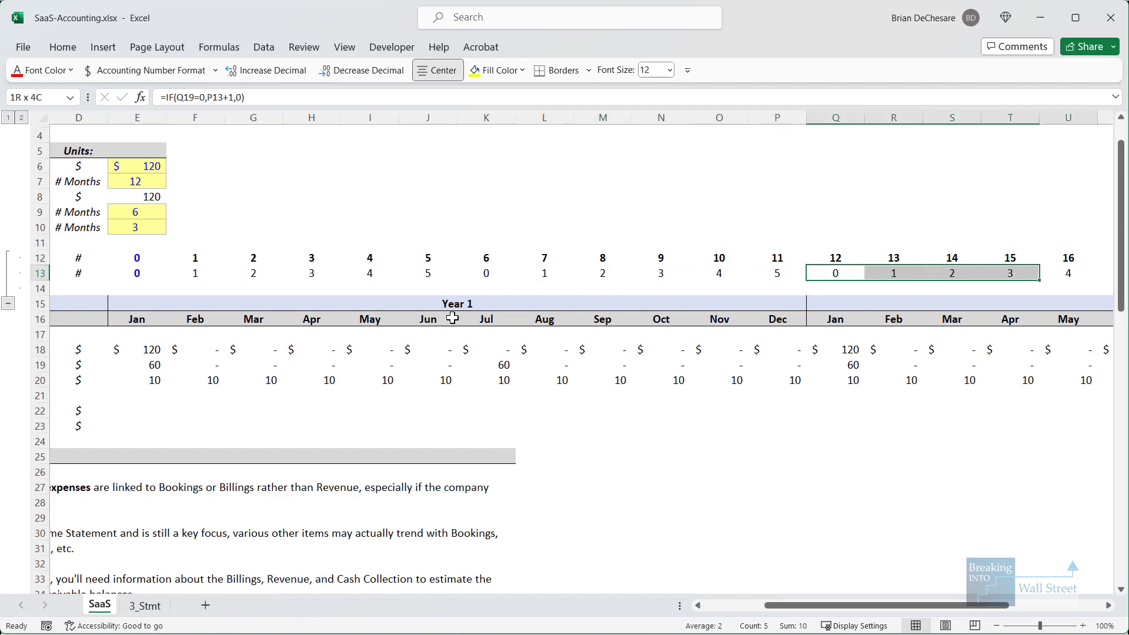
{"action": "key", "text": "Home"}
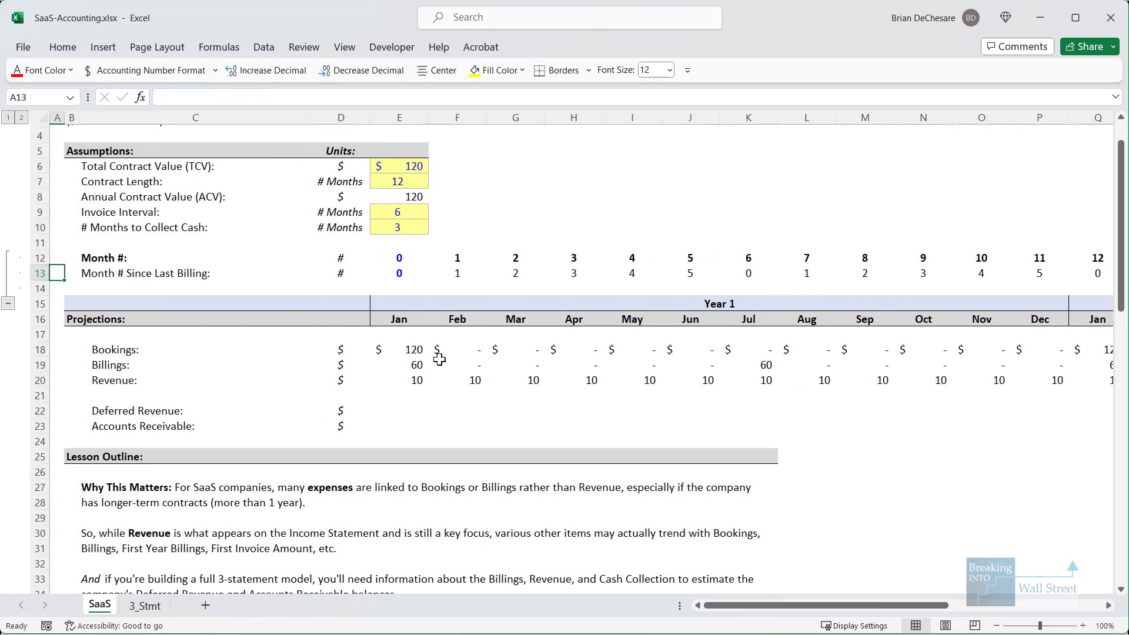
{"action": "left_click", "coordinate": [411, 426]}
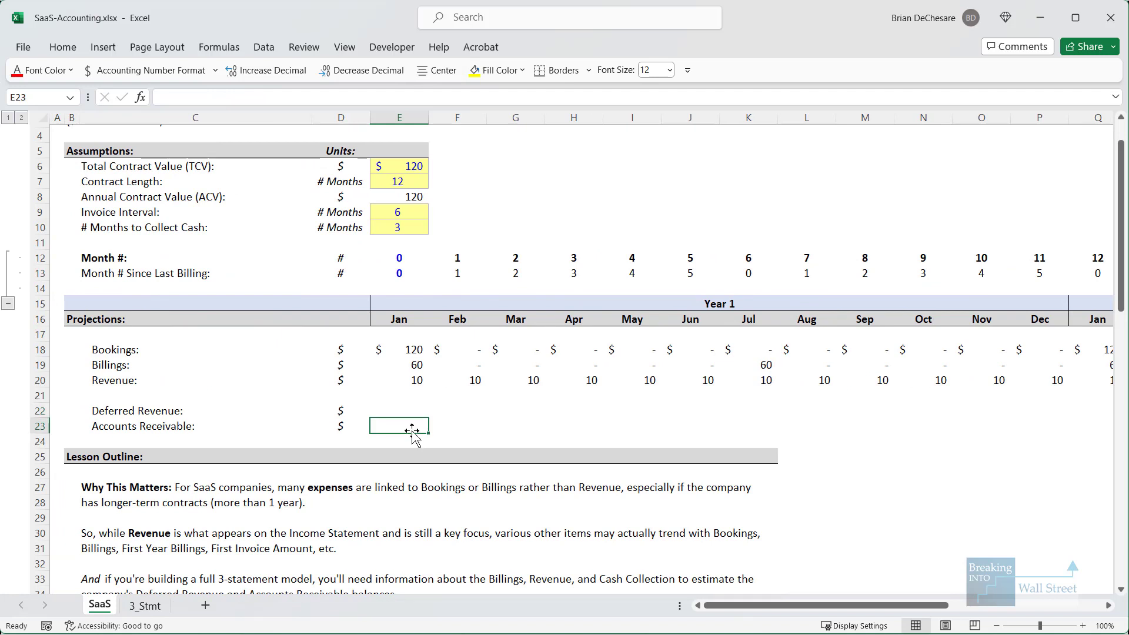
- In E23, begin =IF(E13<$E$10, comparing months since billing against the absolute collection period
{"action": "type", "text": "=IF"}
{"action": "key", "text": "BackSpace"}
{"action": "type", "text": "F"}
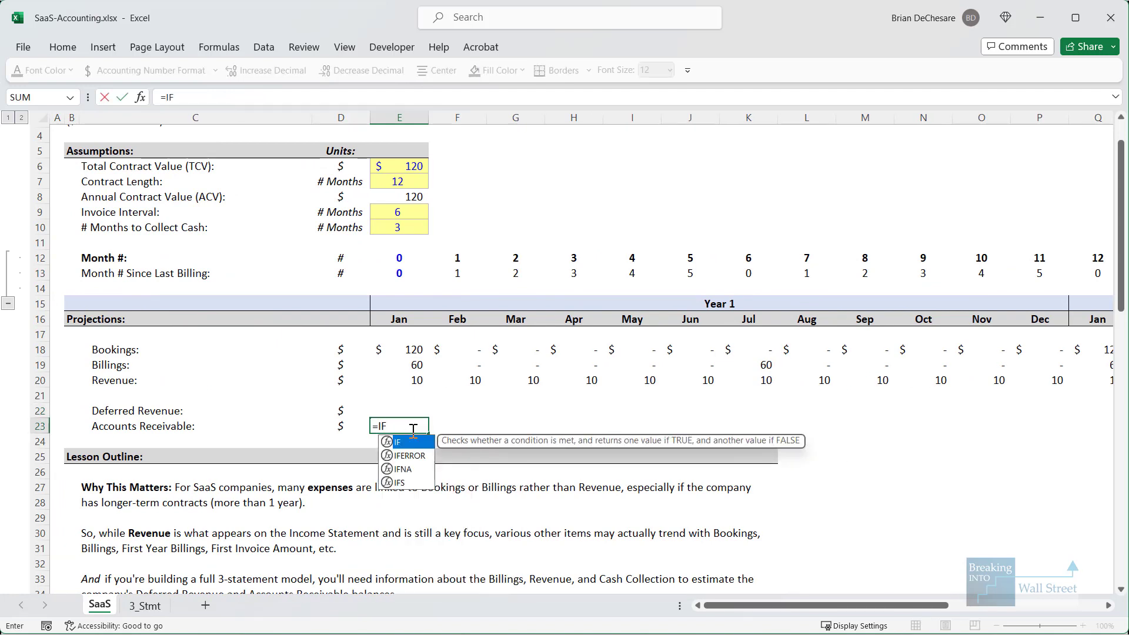
{"action": "type", "text": "("}
{"action": "key", "text": "Up"}
{"action": "key", "text": "Up"}
{"action": "key", "text": "Up"}
{"action": "key", "text": "Up"}
{"action": "key", "text": "Up"}
{"action": "key", "text": "Up"}
{"action": "key", "text": "Up"}
{"action": "key", "text": "Up"}
{"action": "key", "text": "Up"}
{"action": "key", "text": "Up"}
{"action": "key", "text": "Up"}
{"action": "key", "text": "Down"}
{"action": "type", "text": "<"}
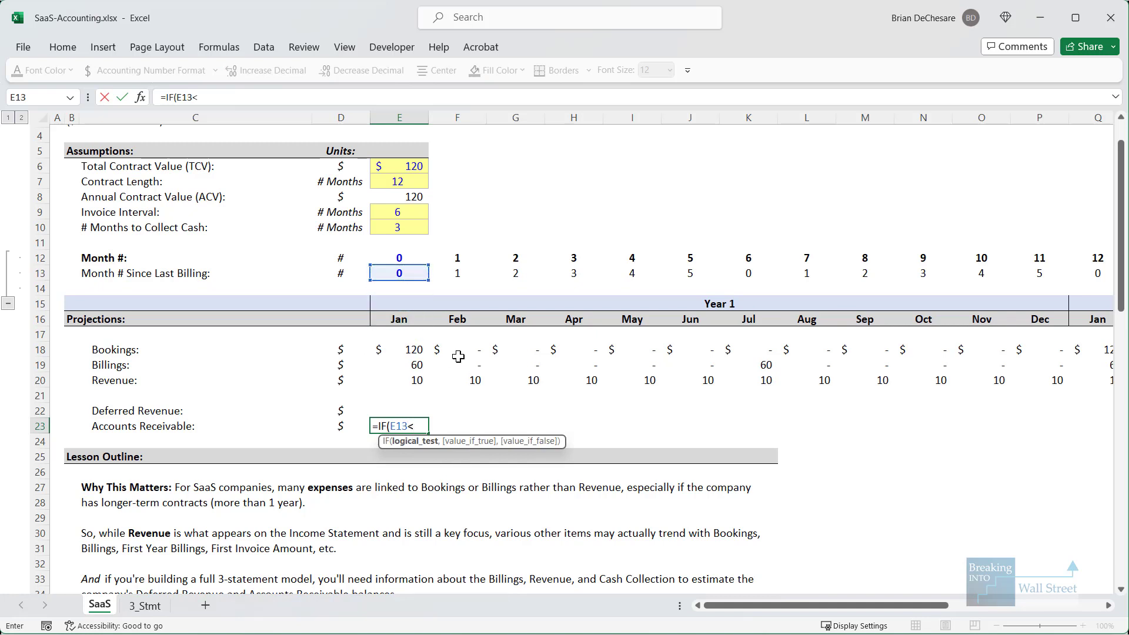
{"action": "left_click", "coordinate": [400, 227]}
{"action": "key", "text": "F4"}
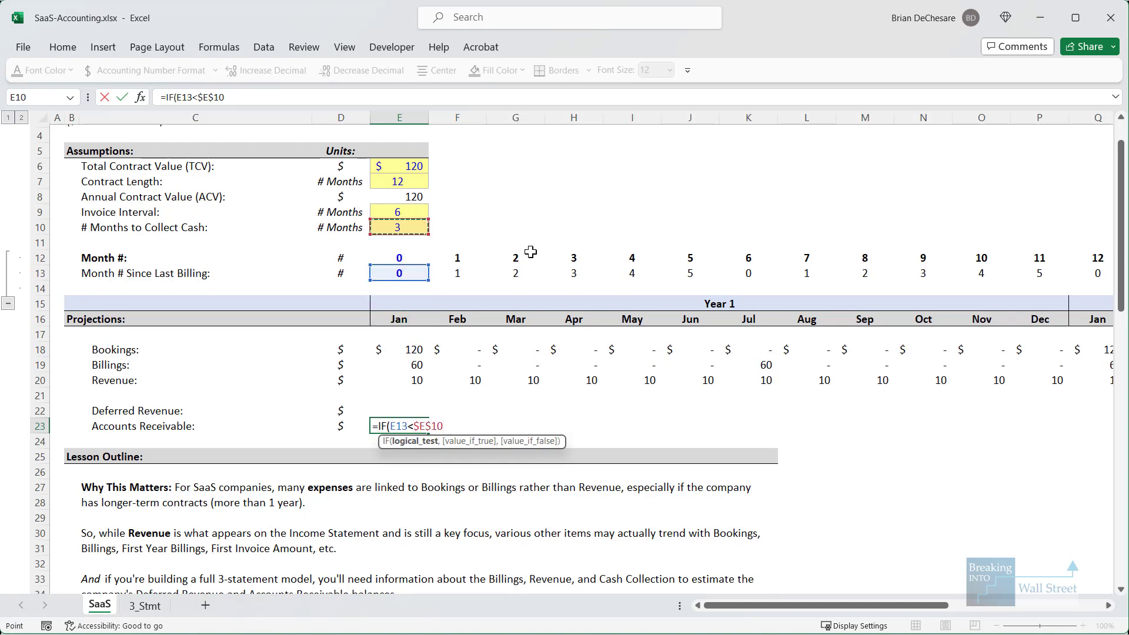
- Complete E23 as =IF(E13<$E$10,OFFSET(E19,0,-E13),0) to pull the billing back E13 columns
{"action": "type", "text": ","}
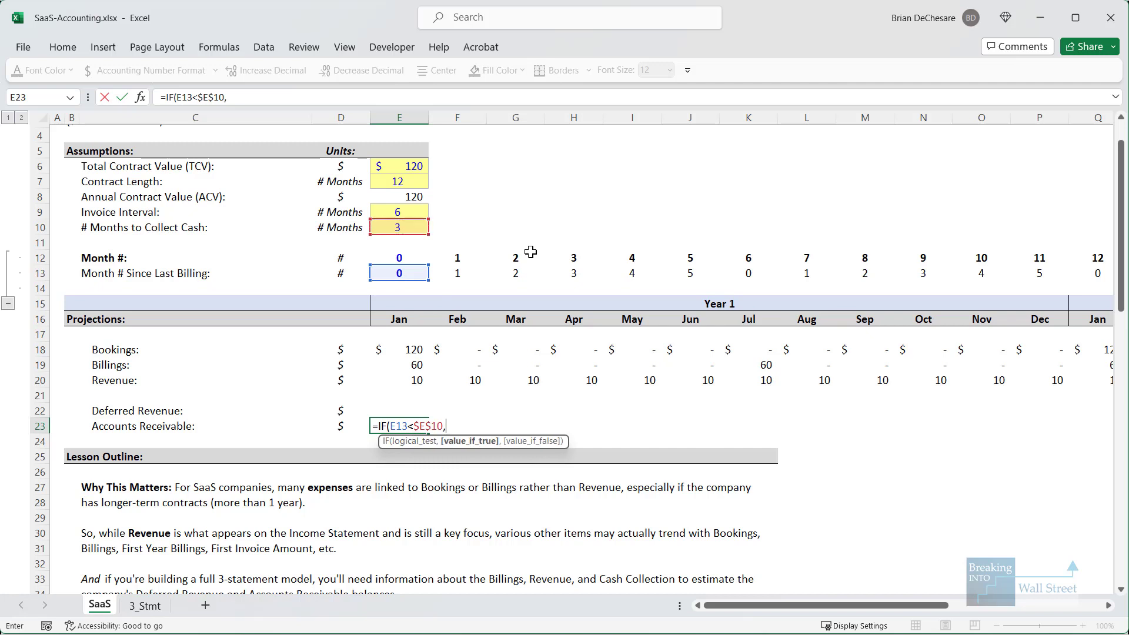
{"action": "type", "text": "OFFSET("}
{"action": "key", "text": "Up"}
{"action": "key", "text": "Up"}
{"action": "key", "text": "Up"}
{"action": "key", "text": "Up"}
{"action": "type", "text": ",0,"}
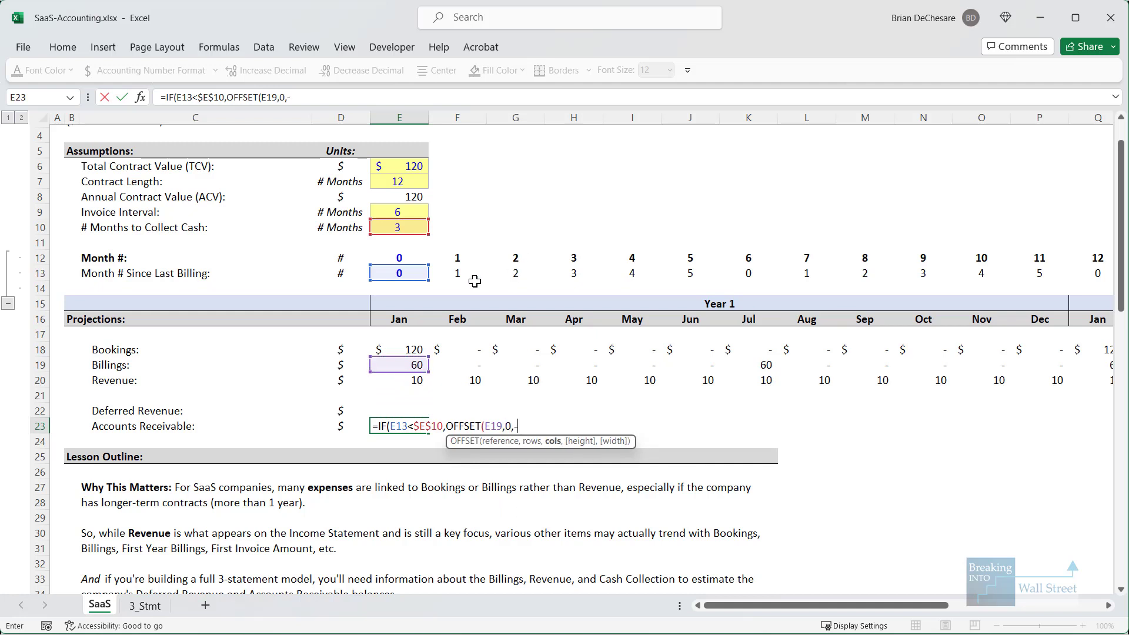
{"action": "type", "text": "-"}
{"action": "left_click", "coordinate": [405, 273]}
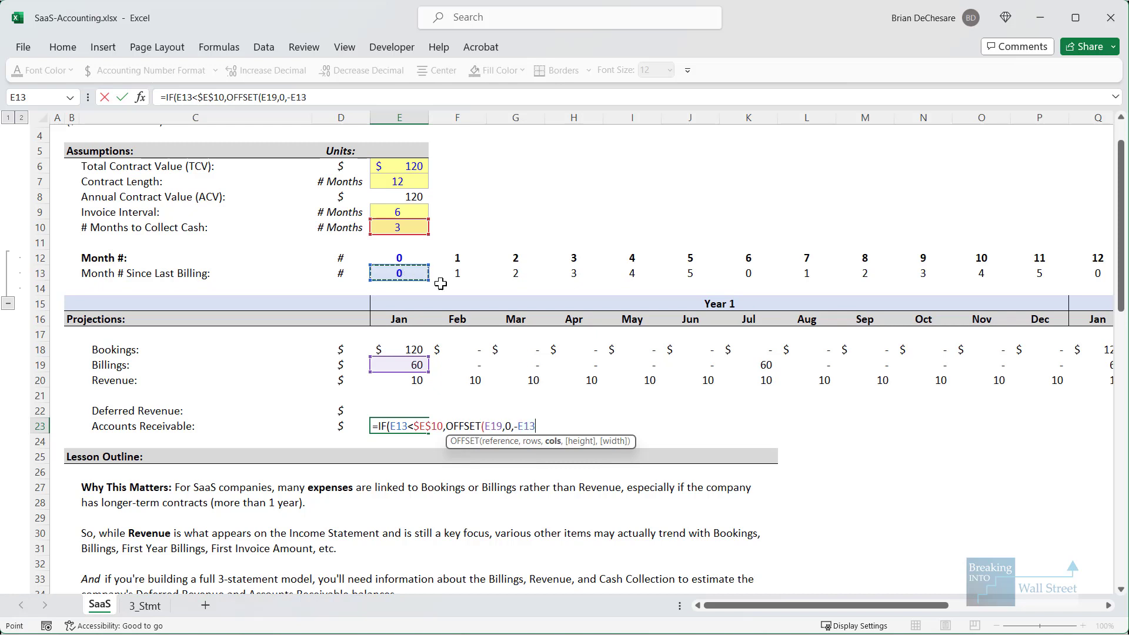
{"action": "left_click_drag", "start_coordinate": [441, 284], "coordinate": [567, 437]}
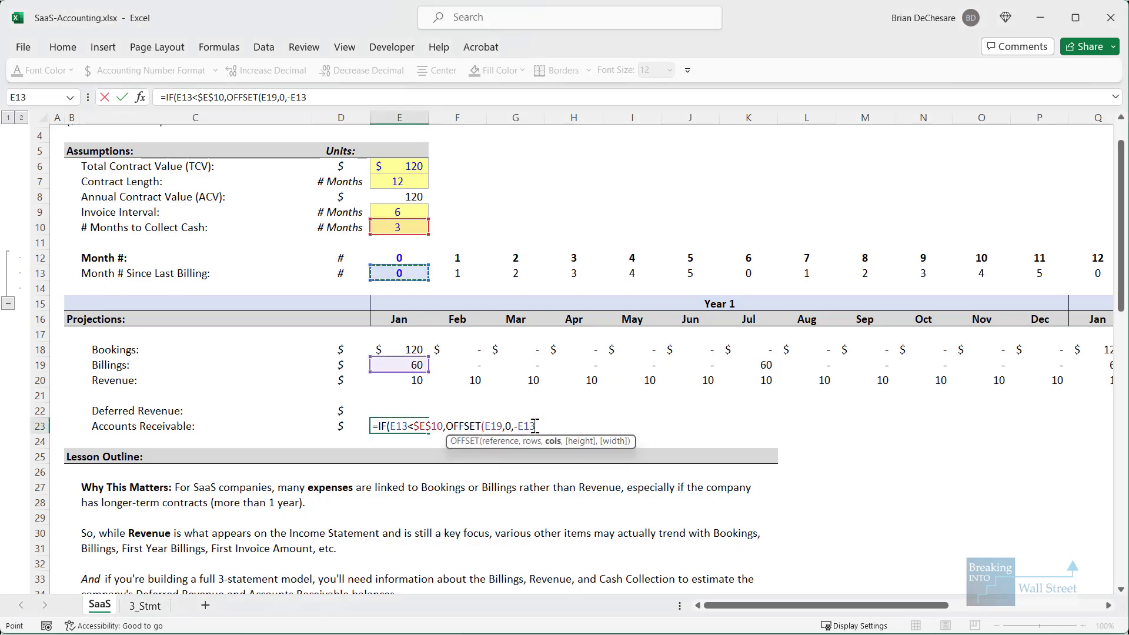
{"action": "type", "text": "),0)"}
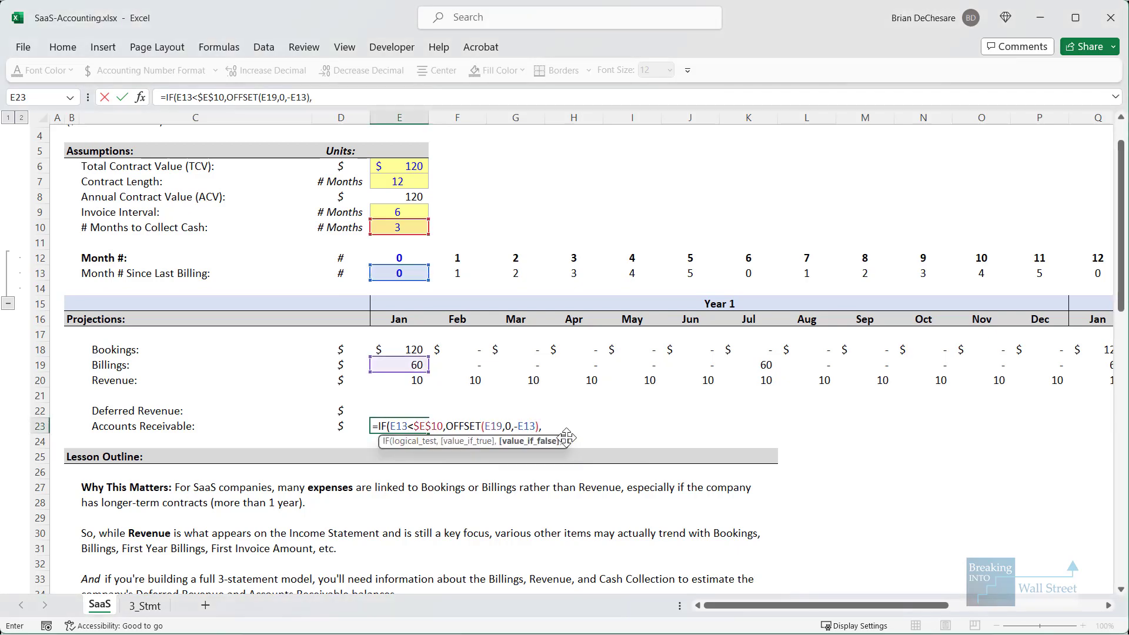
{"action": "key", "text": "ctrl+Return"}
- Fill the E23 receivable formula across all 24 months of row 23
{"action": "key", "text": "shift+Right"}
{"action": "key", "text": "shift+Right"}
{"action": "key", "text": "shift+Right"}
{"action": "key", "text": "shift+Right"}
{"action": "key", "text": "shift+Right"}
{"action": "key", "text": "shift+Right"}
{"action": "key", "text": "shift+Right"}
{"action": "key", "text": "shift+Right"}
{"action": "key", "text": "shift+Right"}
{"action": "key", "text": "shift+Right"}
{"action": "key", "text": "shift+Right"}
{"action": "key", "text": "shift+Right"}
{"action": "key", "text": "shift+Right"}
{"action": "key", "text": "shift+Right"}
{"action": "key", "text": "shift+Right"}
{"action": "key", "text": "shift+Right"}
{"action": "key", "text": "shift+Right"}
{"action": "key", "text": "shift+Right"}
{"action": "key", "text": "shift+Right"}
{"action": "key", "text": "shift+Right"}
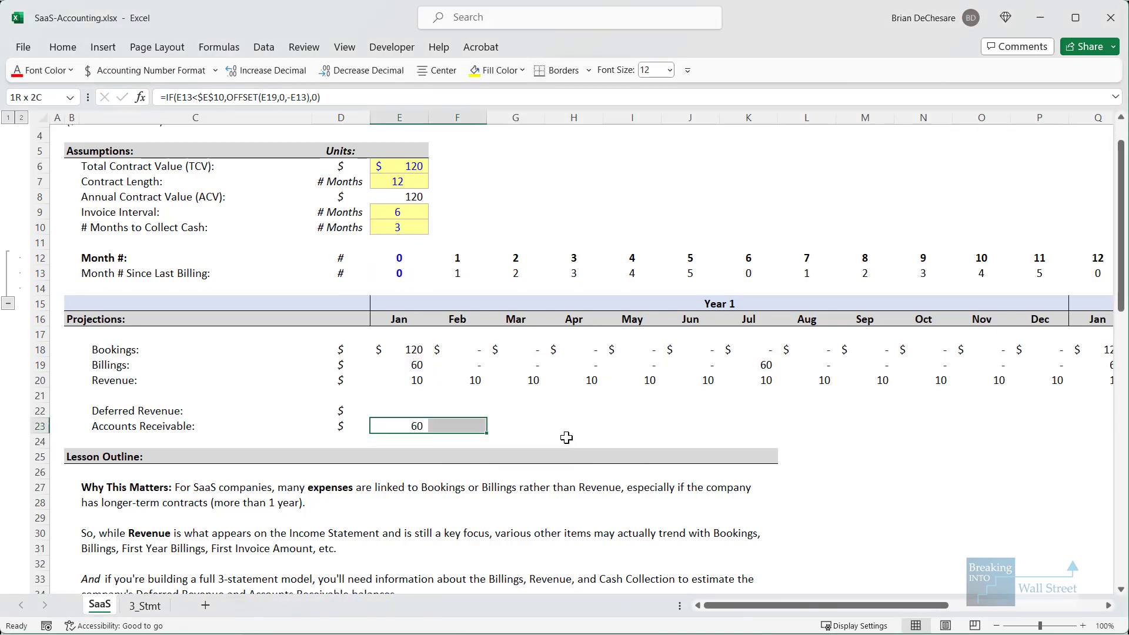
{"action": "key", "text": "ctrl+r"}
{"action": "scroll", "coordinate": [567, 437], "scroll_direction": "left", "scroll_amount": 5}
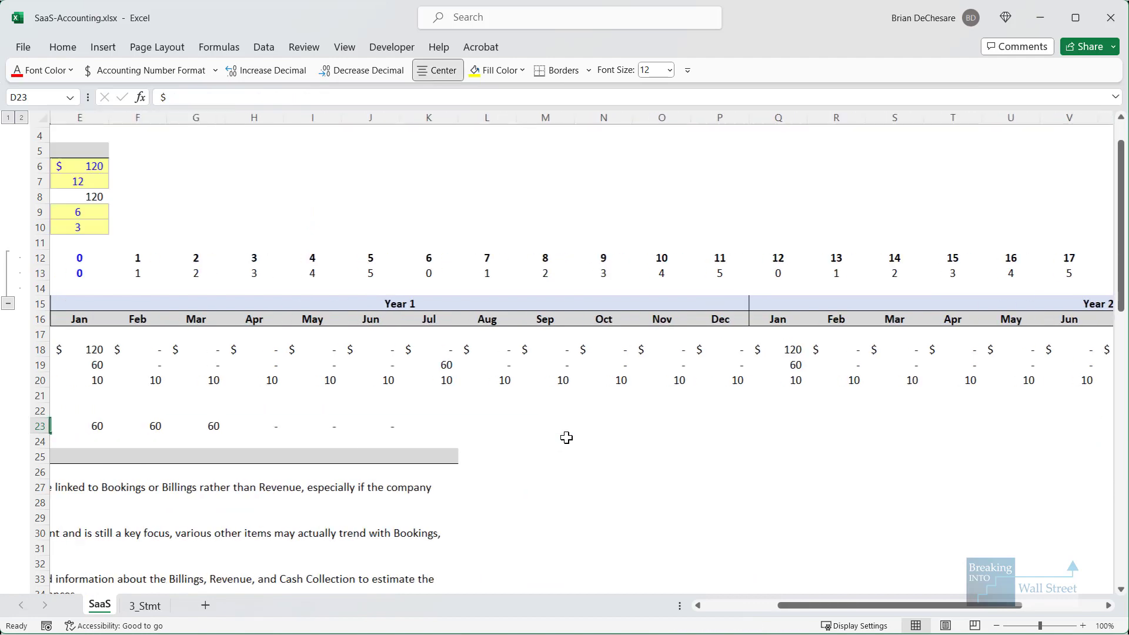
{"action": "left_click", "coordinate": [427, 502]}
- Check the Year 2 Jan–Mar receivables and their total against the billing of 60
{"action": "mouse_move", "coordinate": [379, 415]}
{"action": "left_mouse_down"}
{"action": "mouse_move", "coordinate": [521, 442]}
{"action": "mouse_move", "coordinate": [516, 431]}
{"action": "mouse_move", "coordinate": [581, 439]}
{"action": "left_mouse_up"}
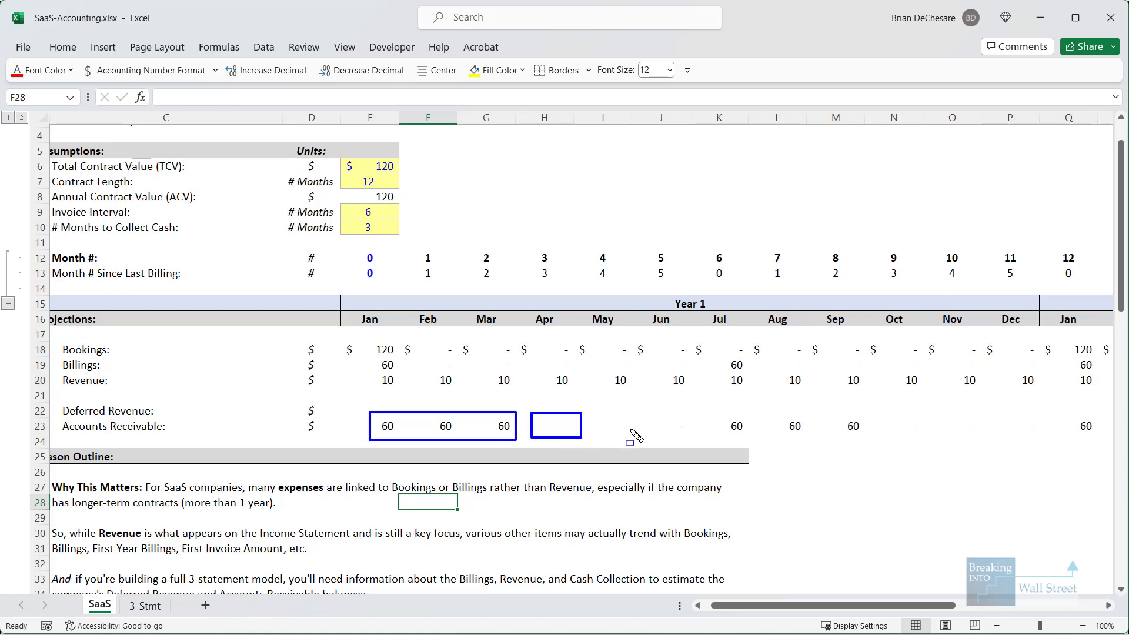
{"action": "left_click_drag", "start_coordinate": [724, 412], "coordinate": [873, 438]}
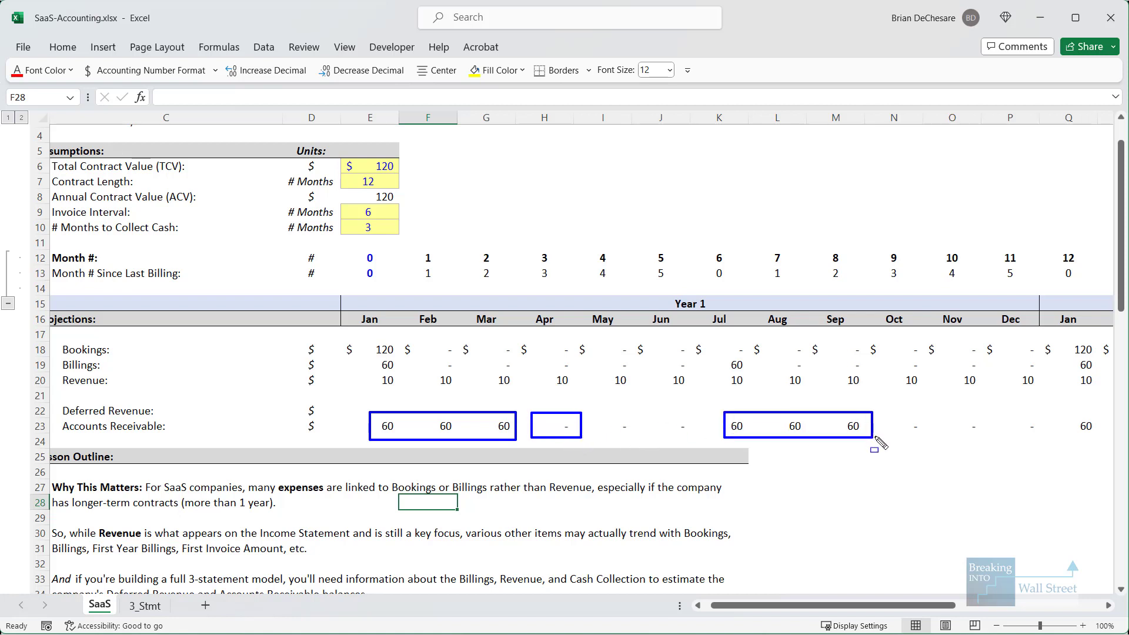
{"action": "key", "text": "Escape"}
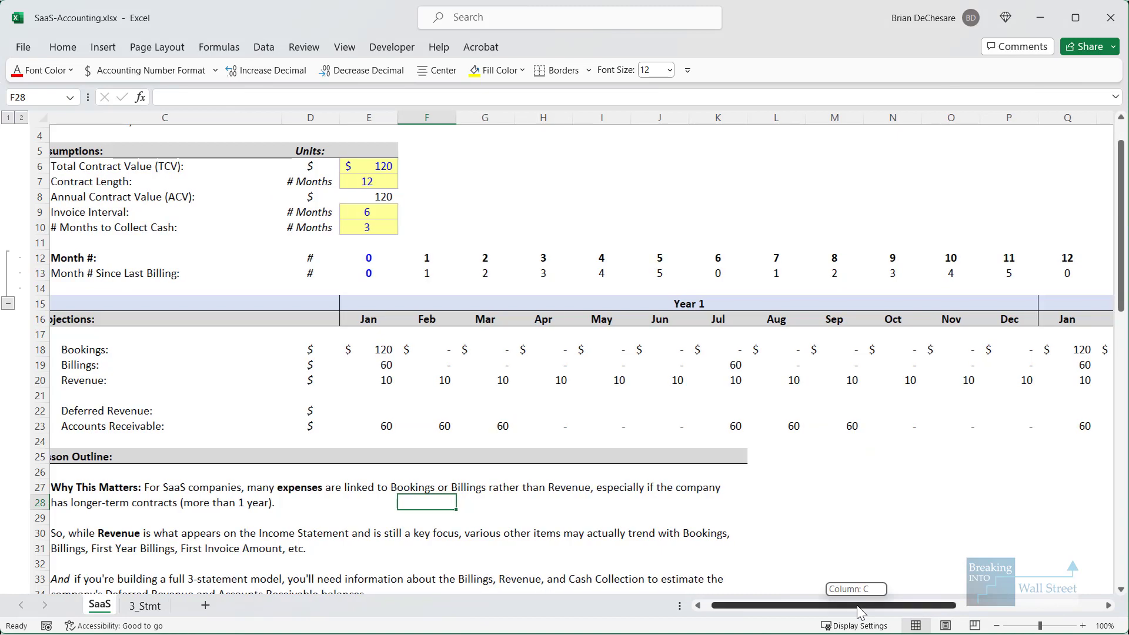
{"action": "left_click_drag", "start_coordinate": [856, 605], "coordinate": [1011, 607]}
{"action": "left_click", "coordinate": [458, 426]}
{"action": "left_click_drag", "start_coordinate": [458, 426], "coordinate": [550, 422]}
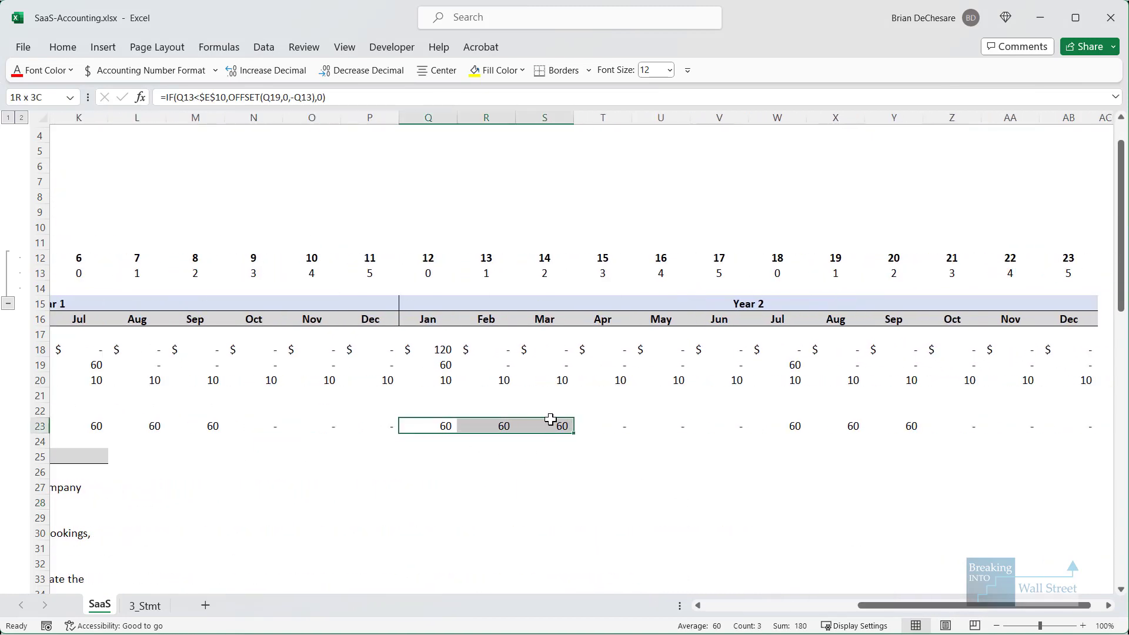